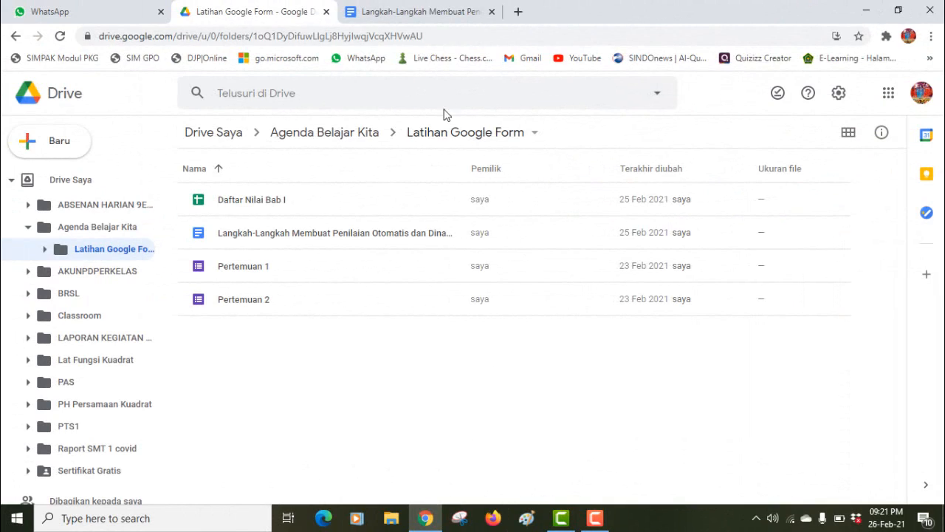
Step: Switch to the 'Langkah-Langkah Membuat Penilaian Otomatis dan Dinamis' guide document
click(415, 13)
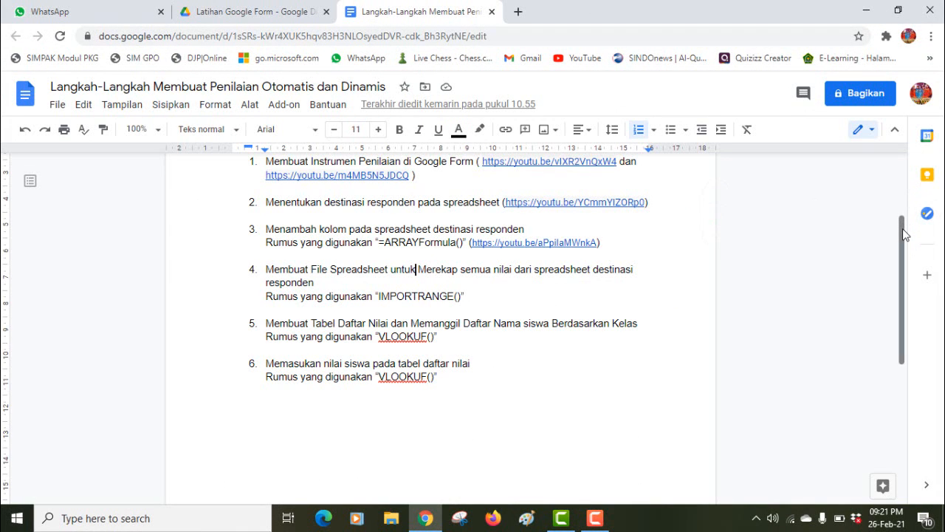
drag(905, 230, 906, 213)
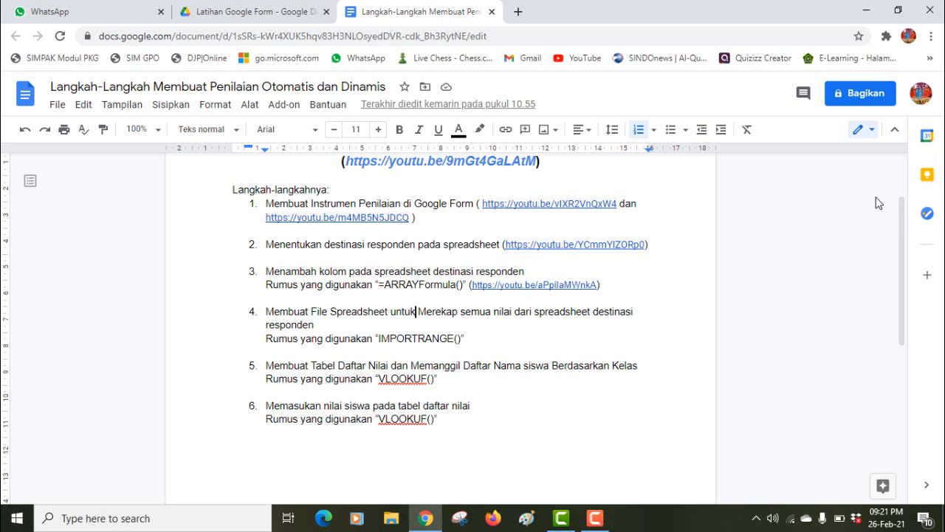
drag(902, 209, 903, 186)
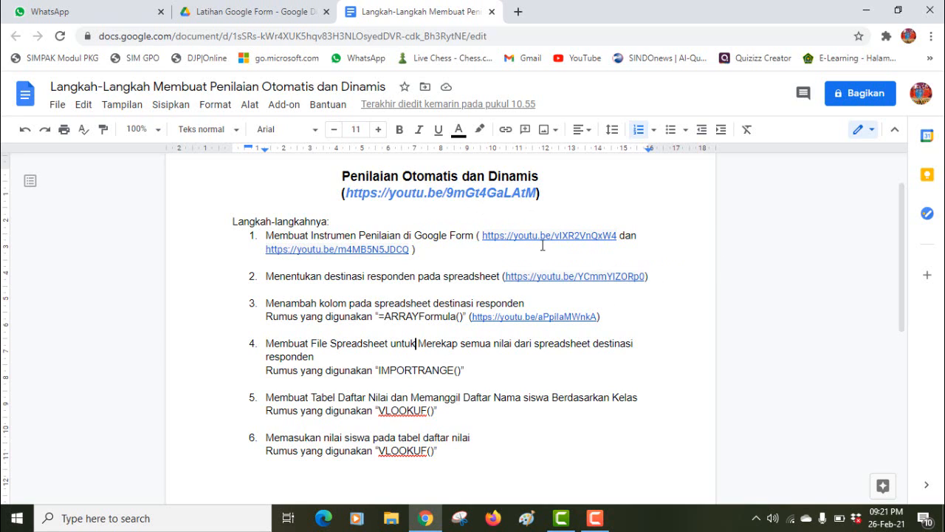
click(458, 191)
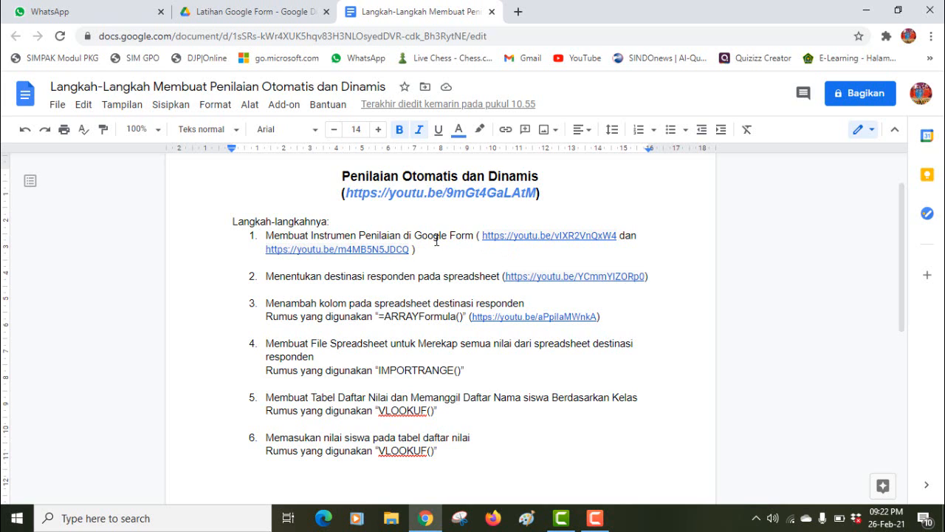
click(530, 241)
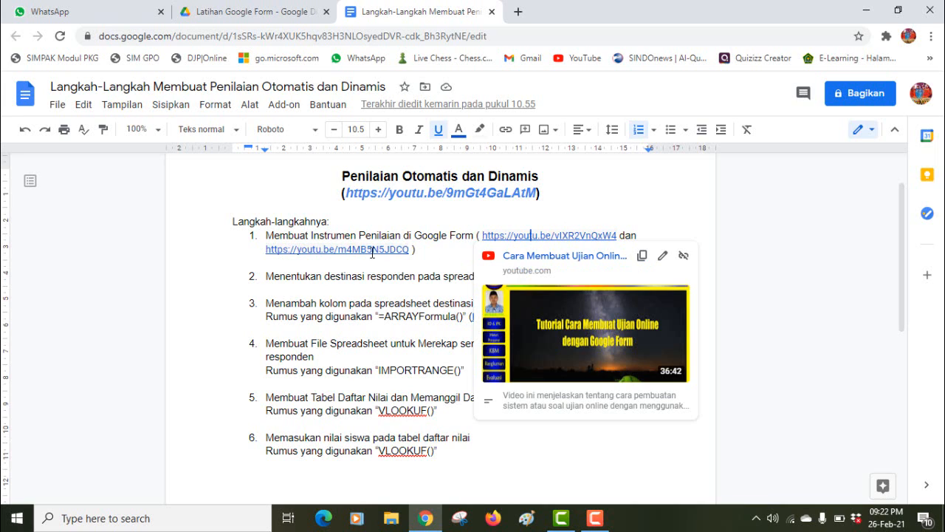
mouse_move(372, 252)
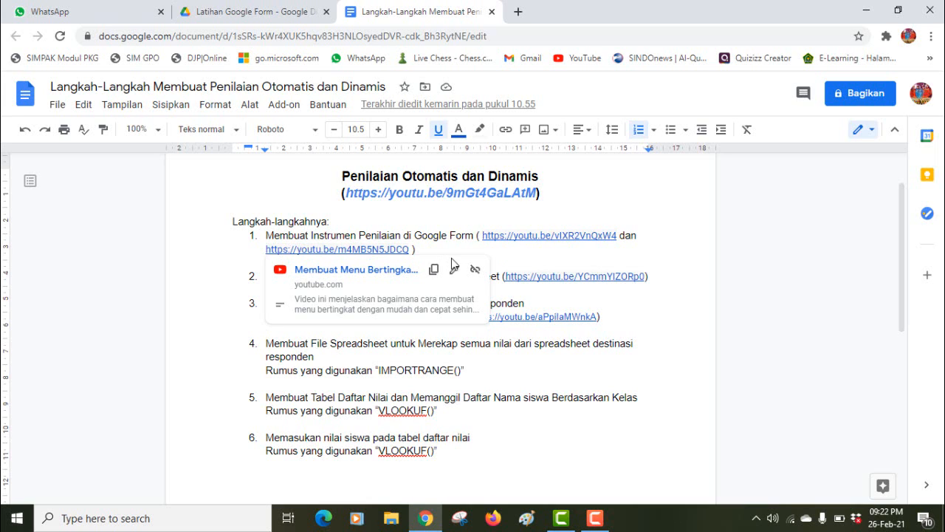
click(554, 259)
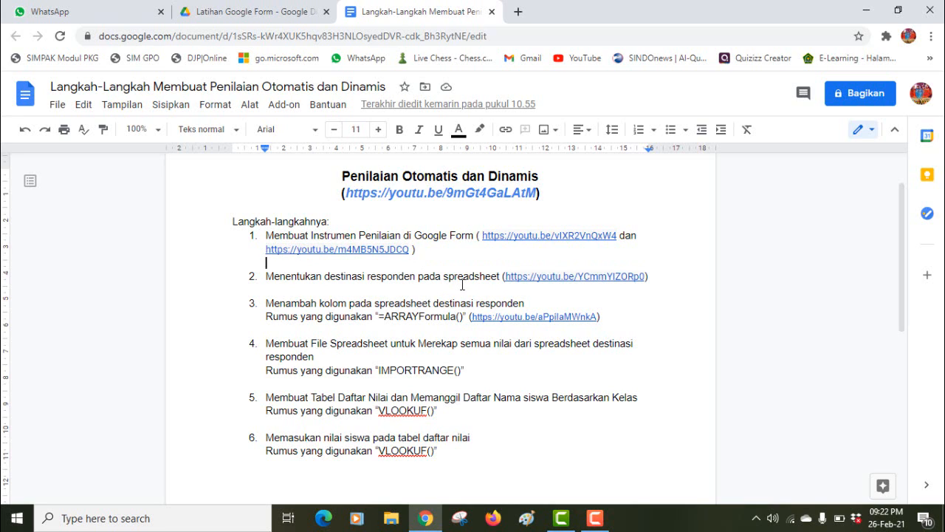
click(463, 276)
click(552, 279)
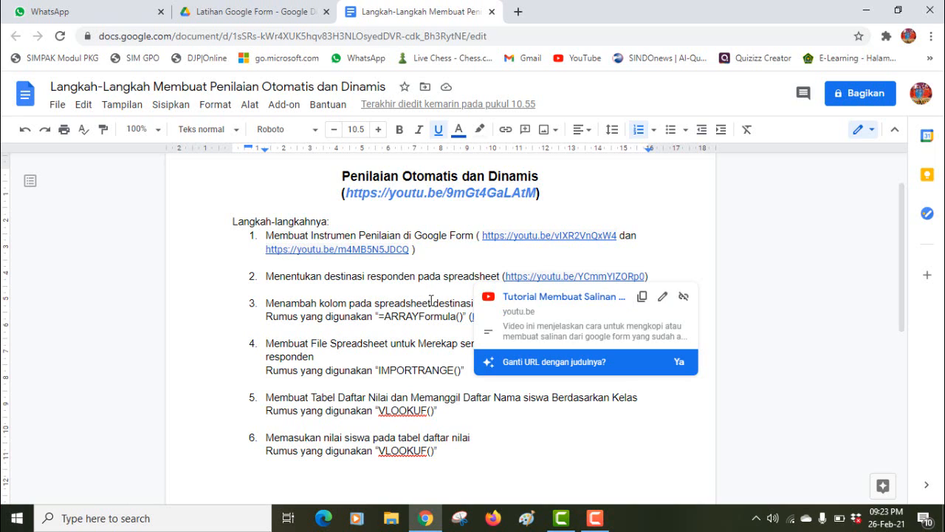
click(431, 303)
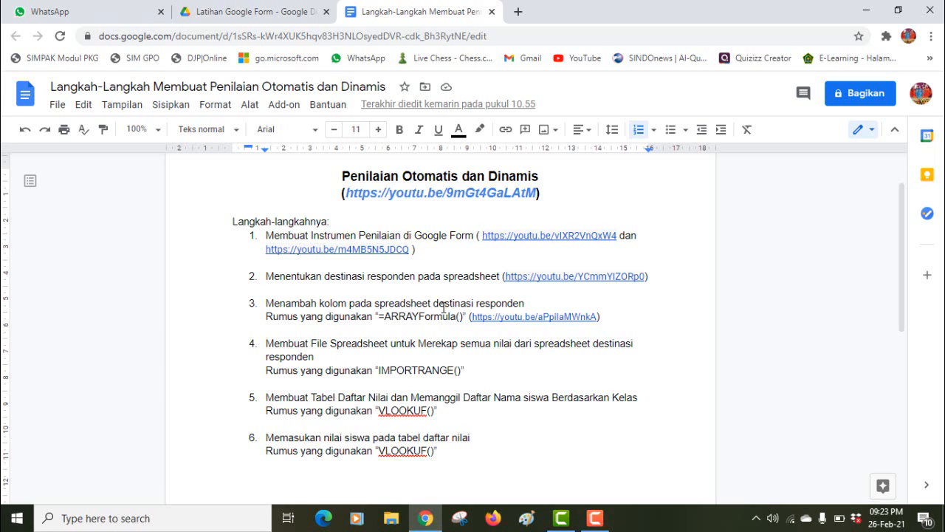
click(509, 321)
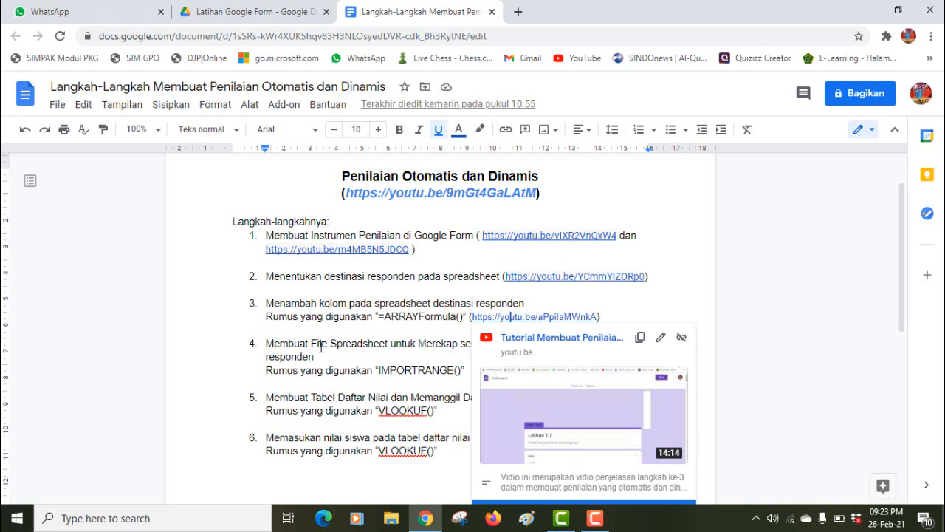
click(321, 345)
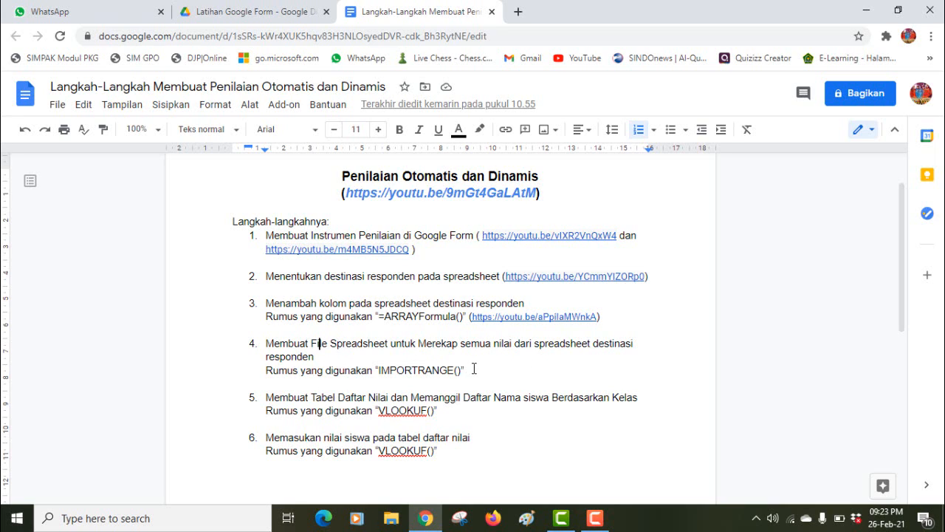
Step: Highlight step 4's IMPORTRANGE text in the guide, then return to the Latihan Google Form folder
drag(473, 368, 324, 336)
drag(253, 339, 249, 341)
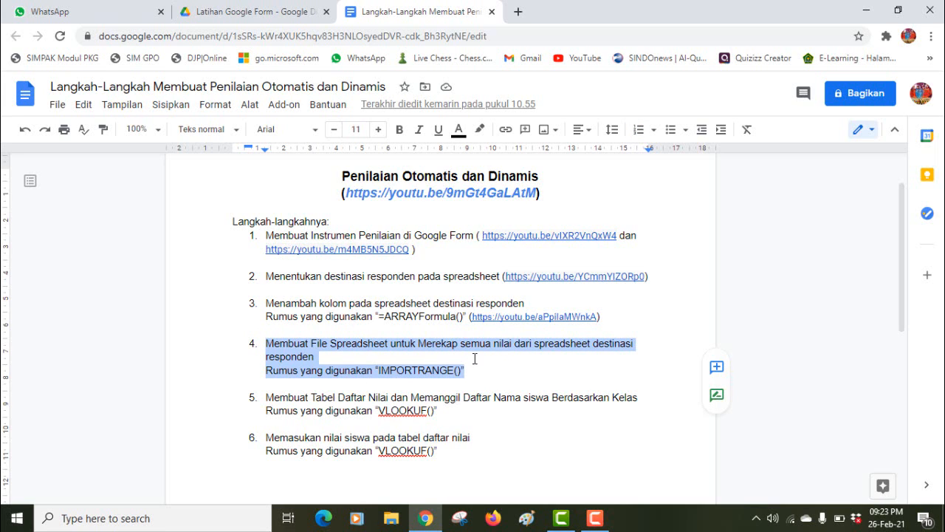
click(233, 9)
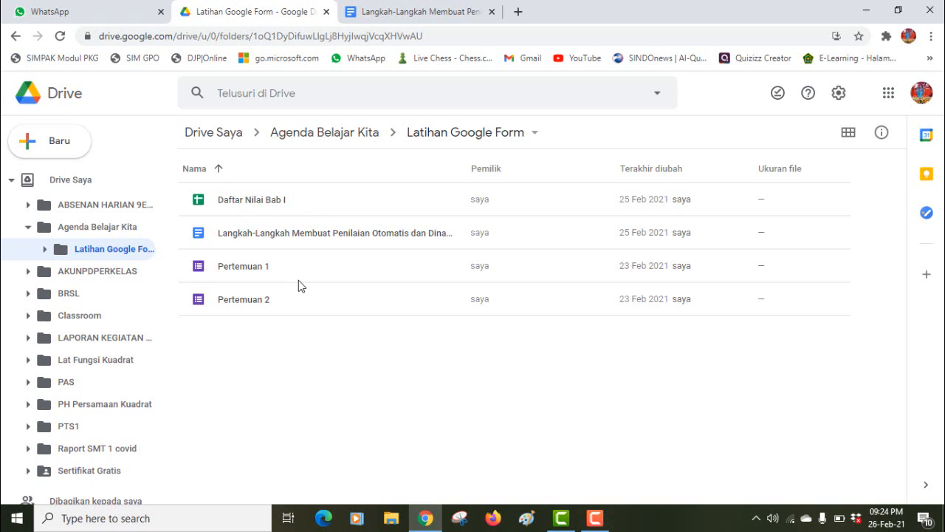
Step: Open Daftar Nilai Bab I and review its Lat 1 and Lat 2 sheets
double_click(254, 201)
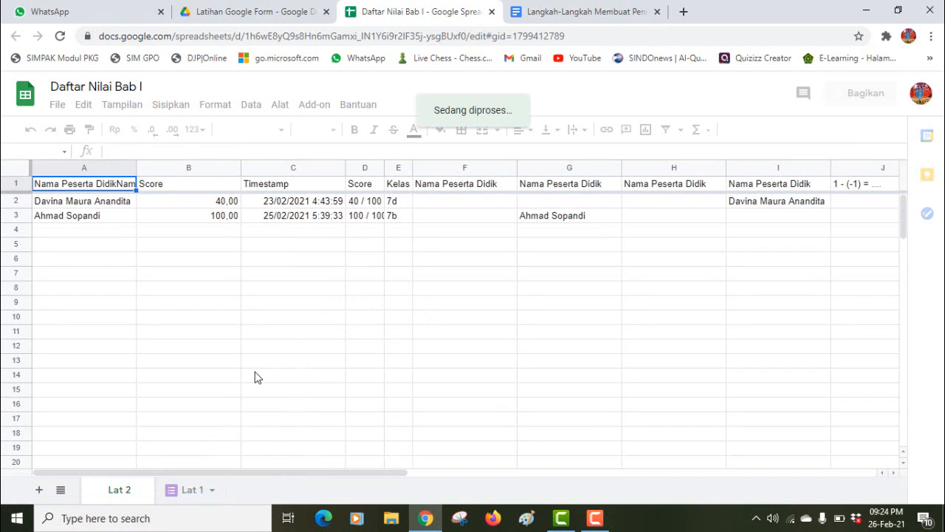
click(194, 491)
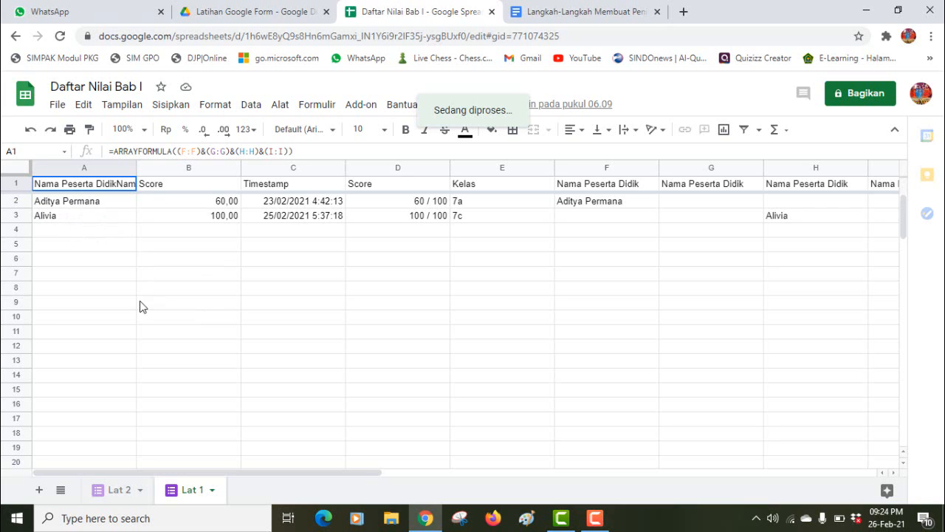
click(121, 496)
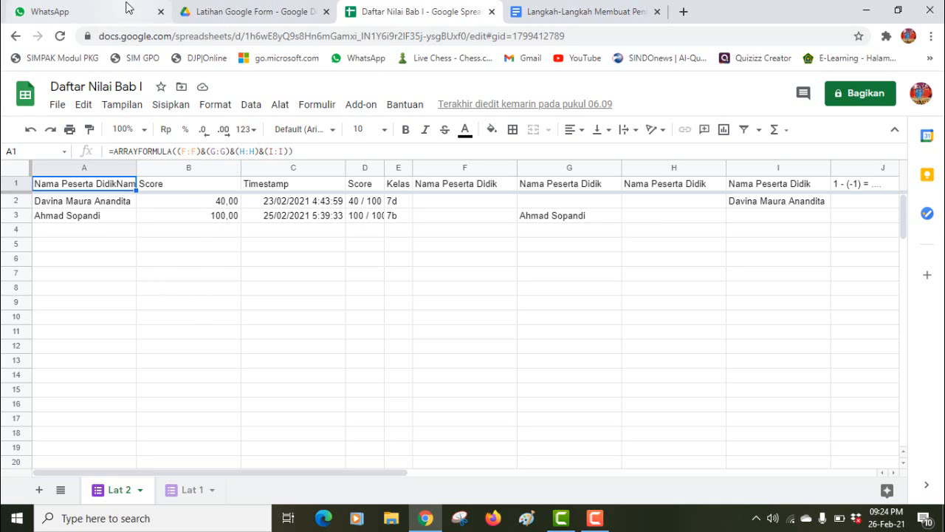
click(226, 11)
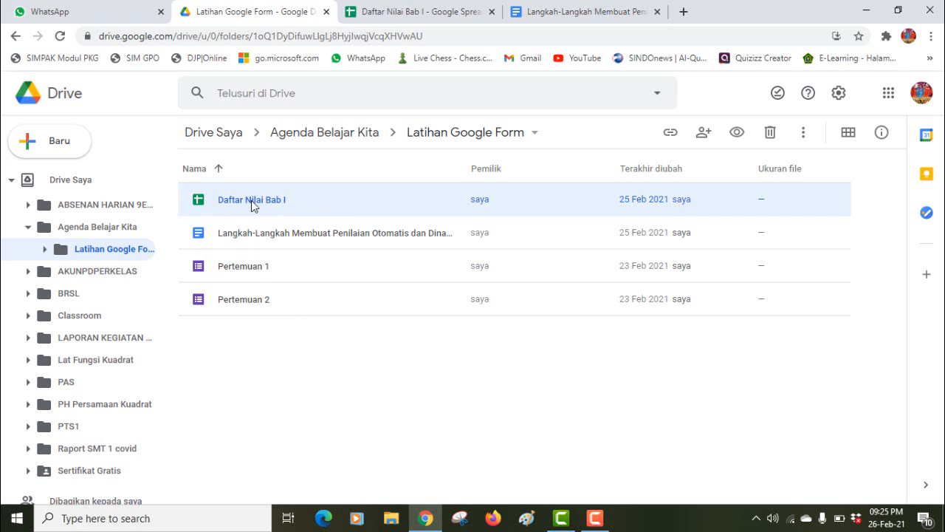
click(392, 21)
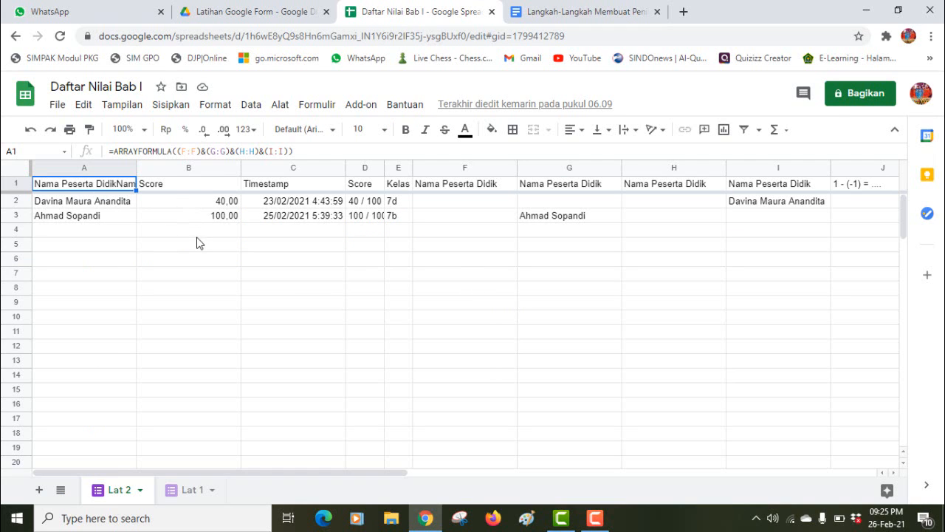
click(268, 15)
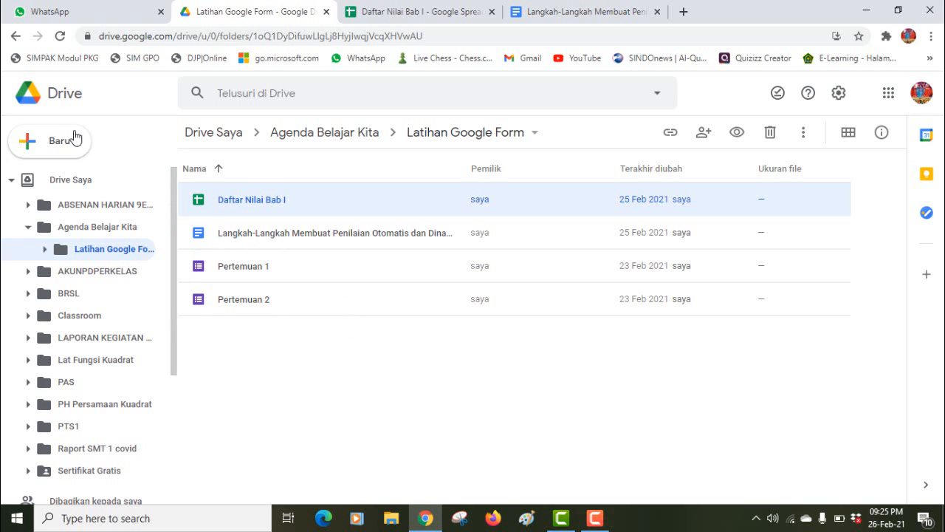
Step: From the Baru menu, create a blank Google Spreadsheet inside Latihan Google Form
click(437, 131)
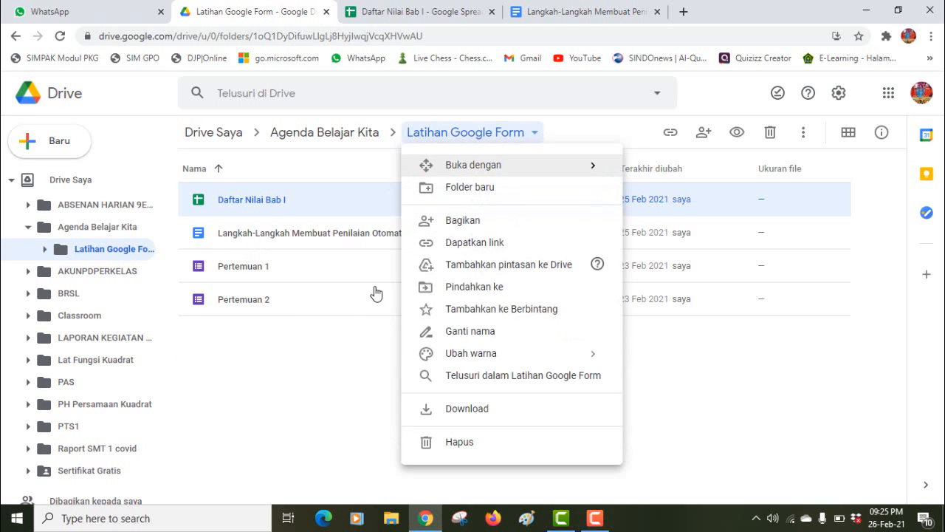
click(294, 344)
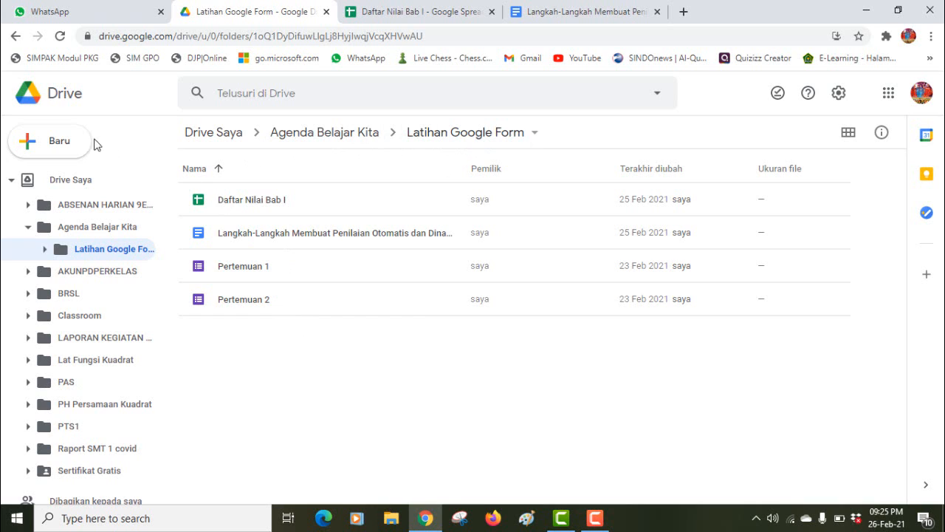
click(57, 141)
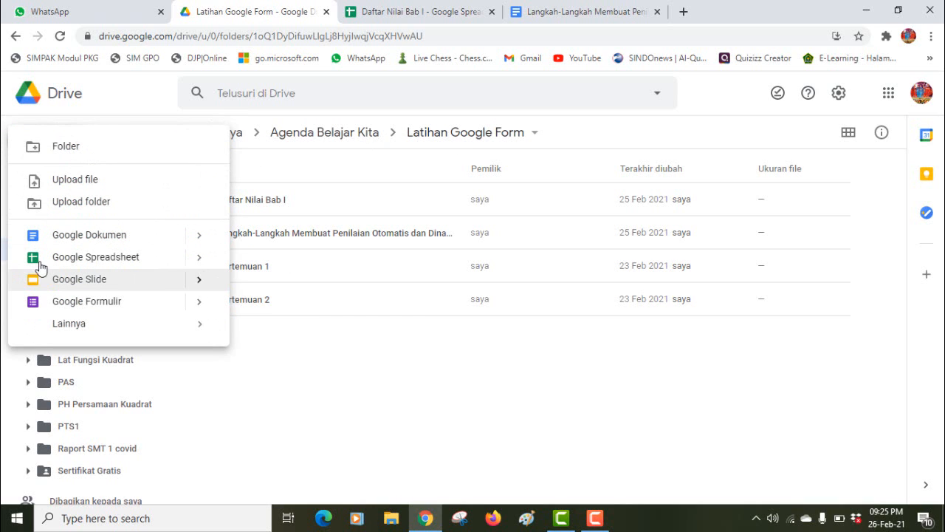
click(84, 260)
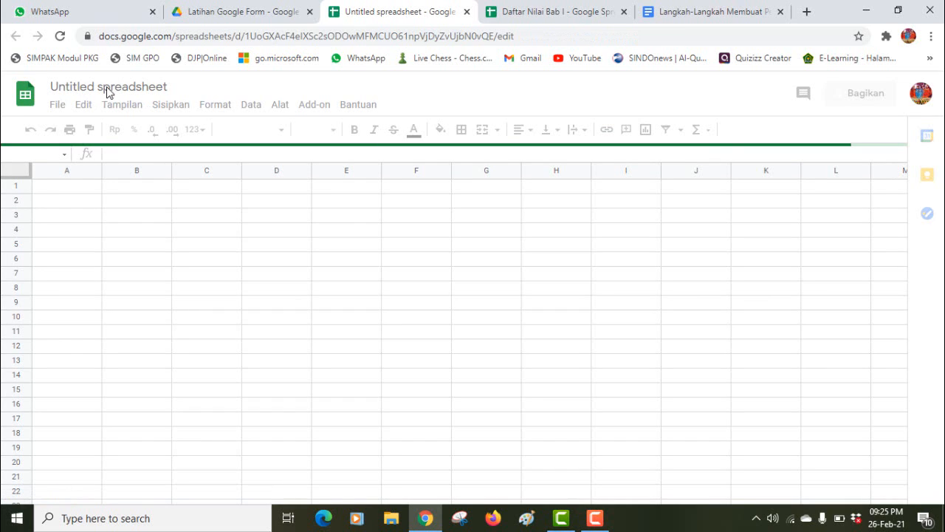
Step: Title the untitled spreadsheet 'Daftar Nilai Raport' and return to cell A1
click(162, 90)
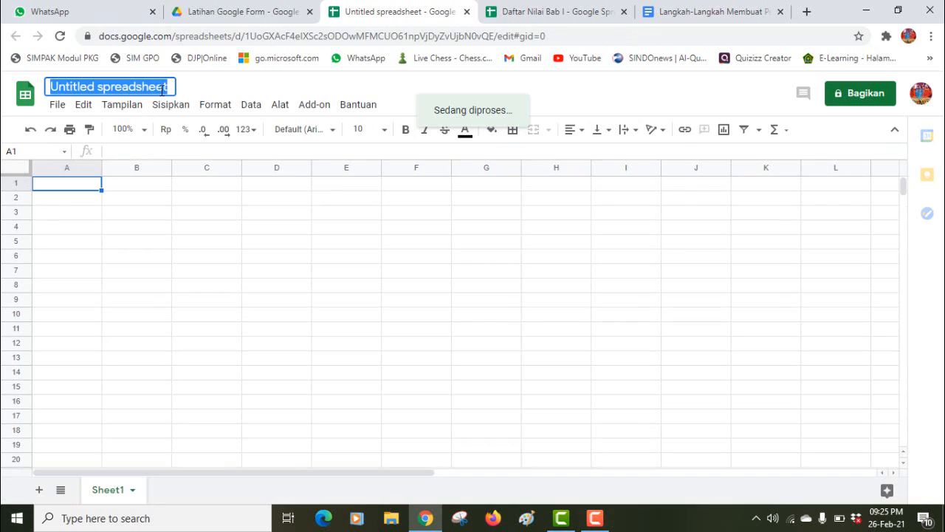
text(Dafta)
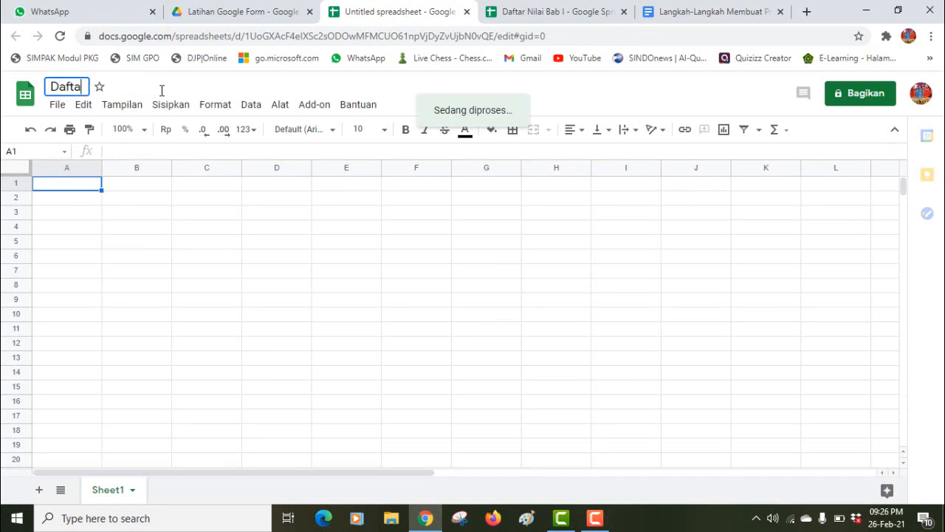
text(r Nilai)
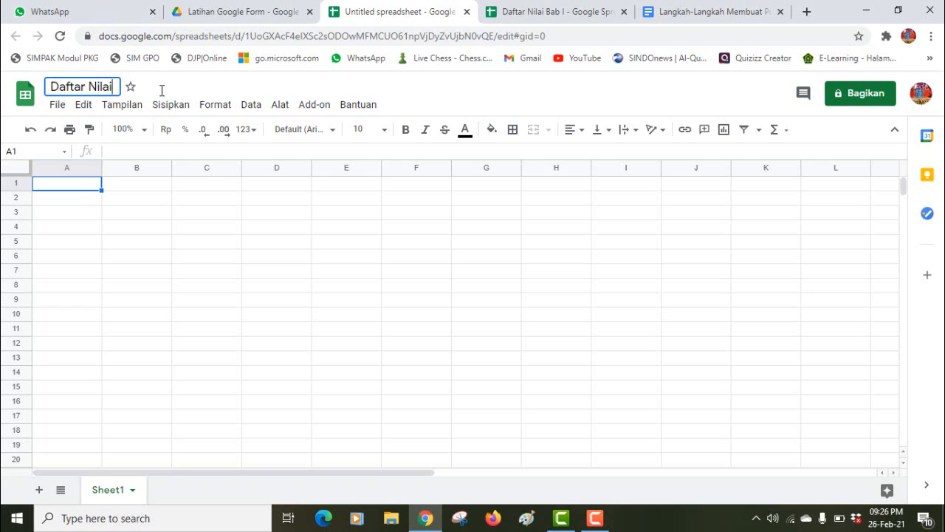
text(Raport)
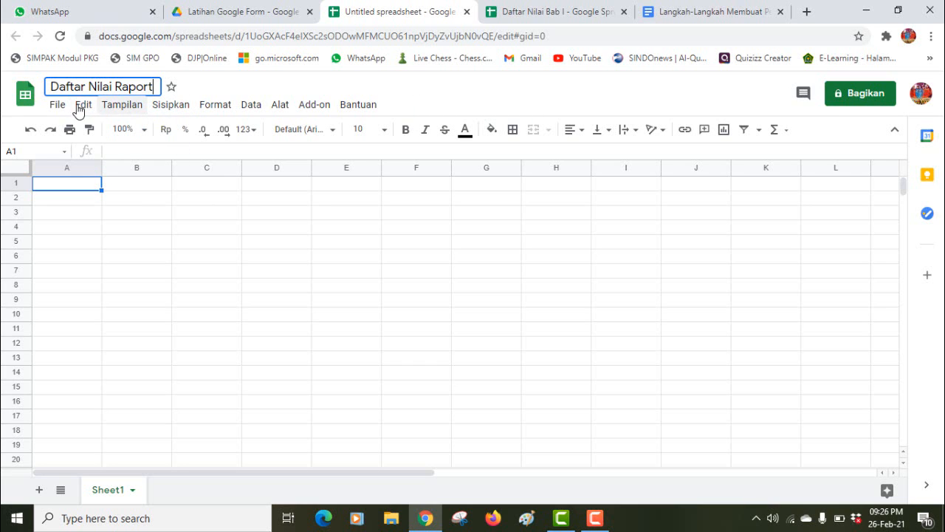
click(188, 213)
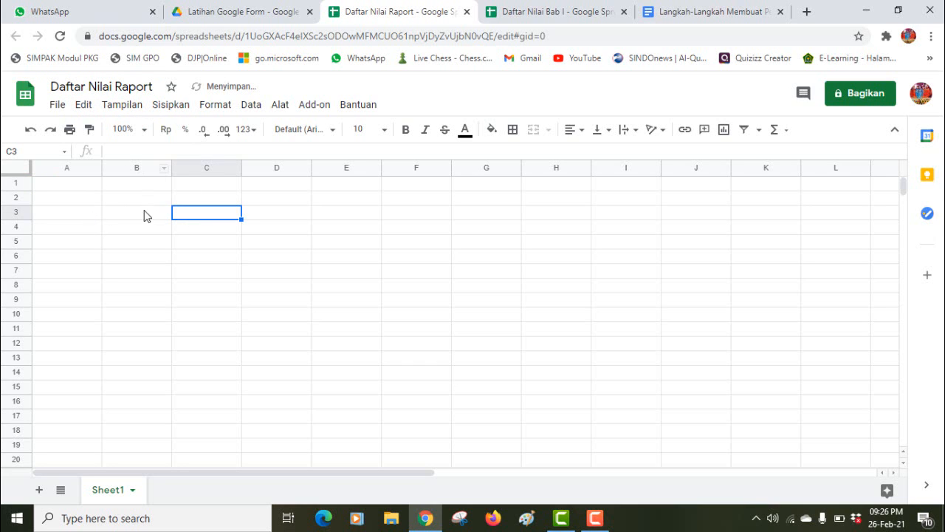
click(78, 186)
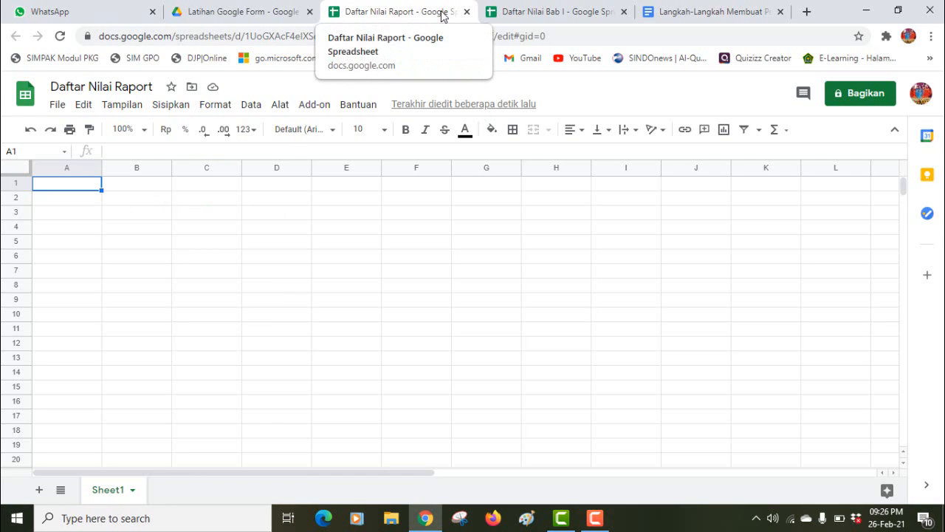
click(522, 9)
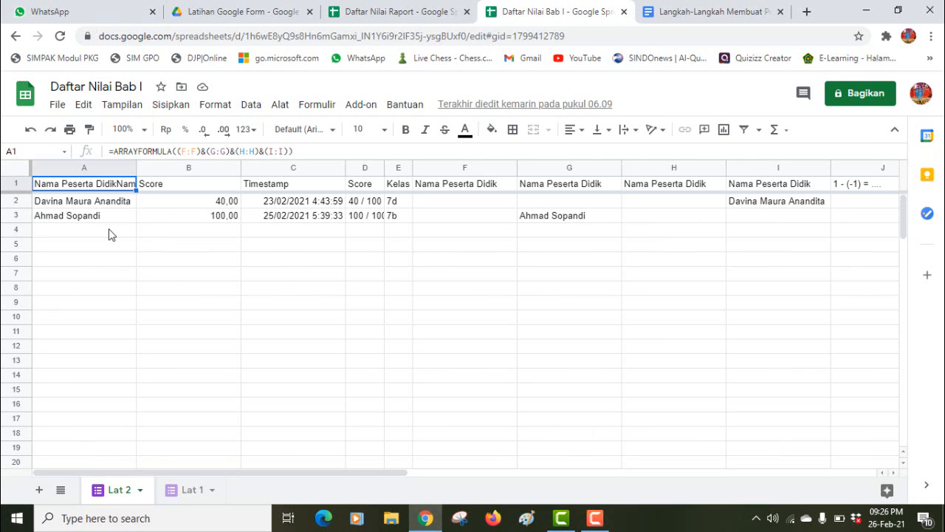
click(109, 231)
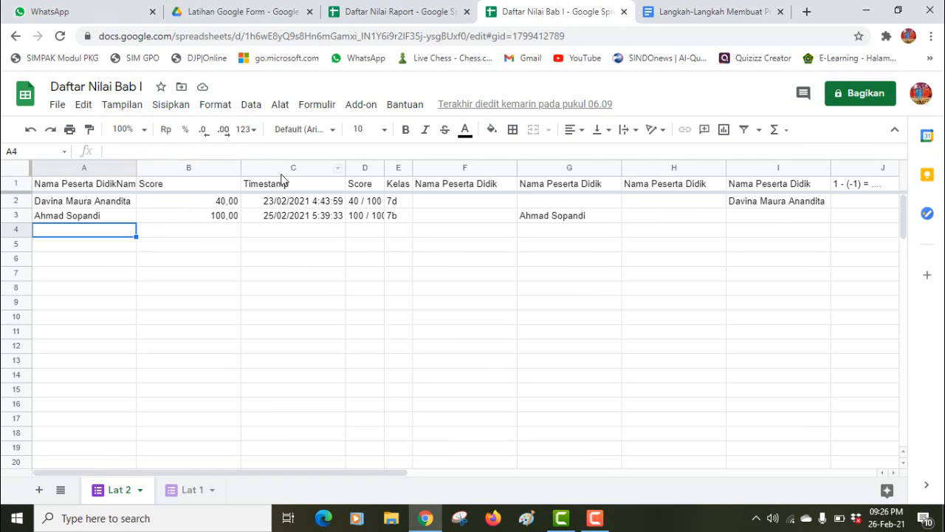
drag(322, 169, 402, 170)
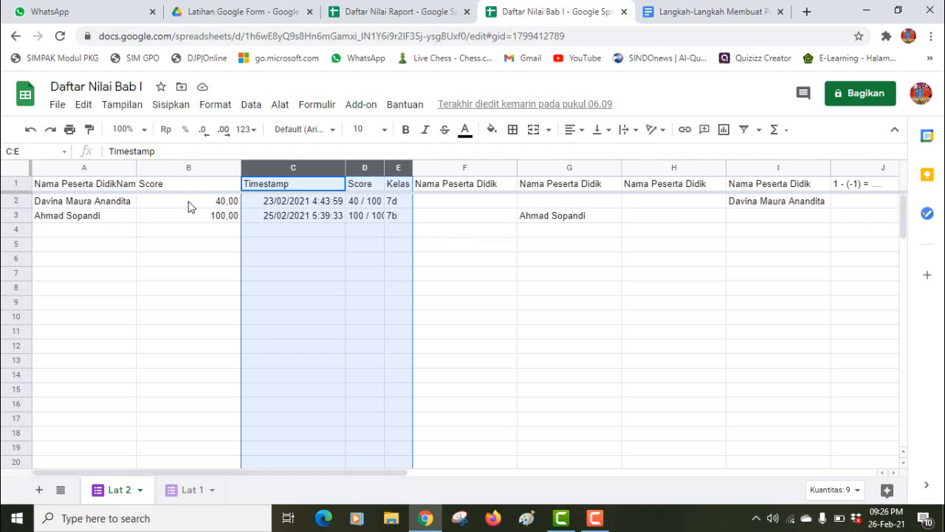
click(122, 169)
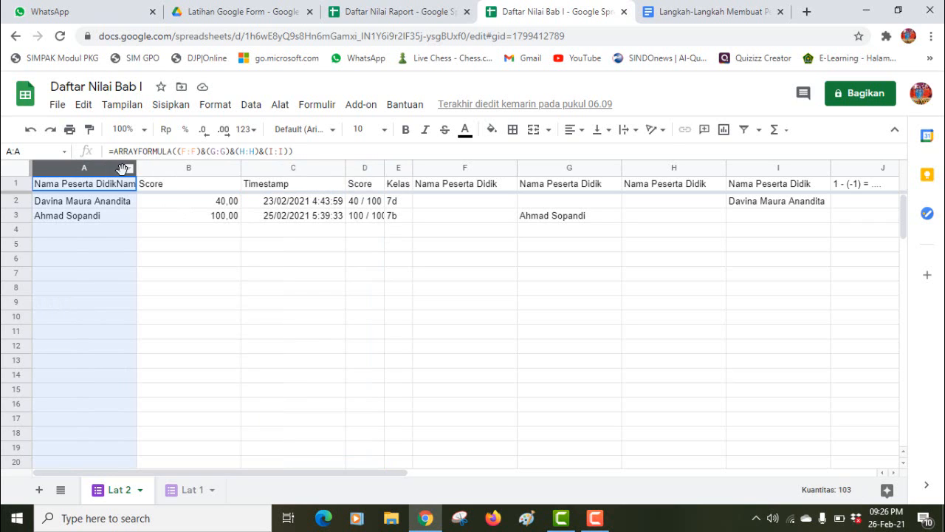
shift+click(147, 168)
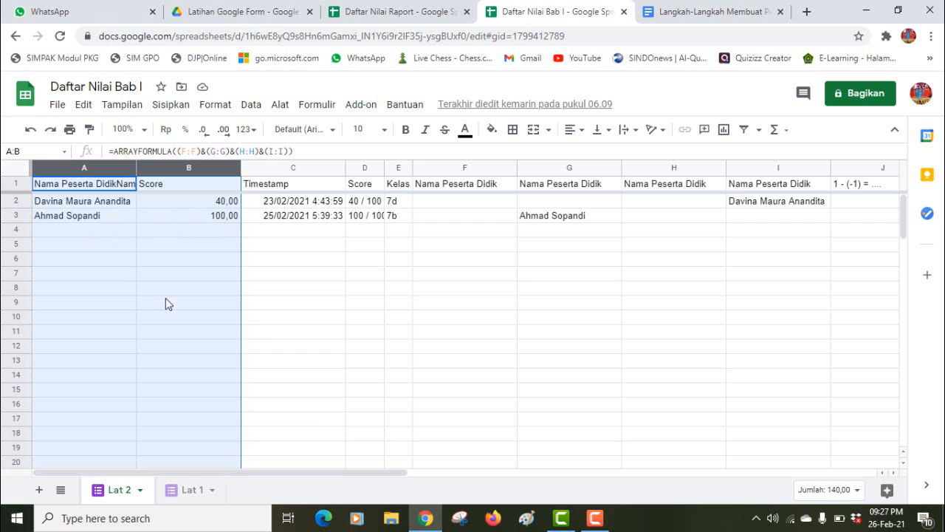
click(193, 489)
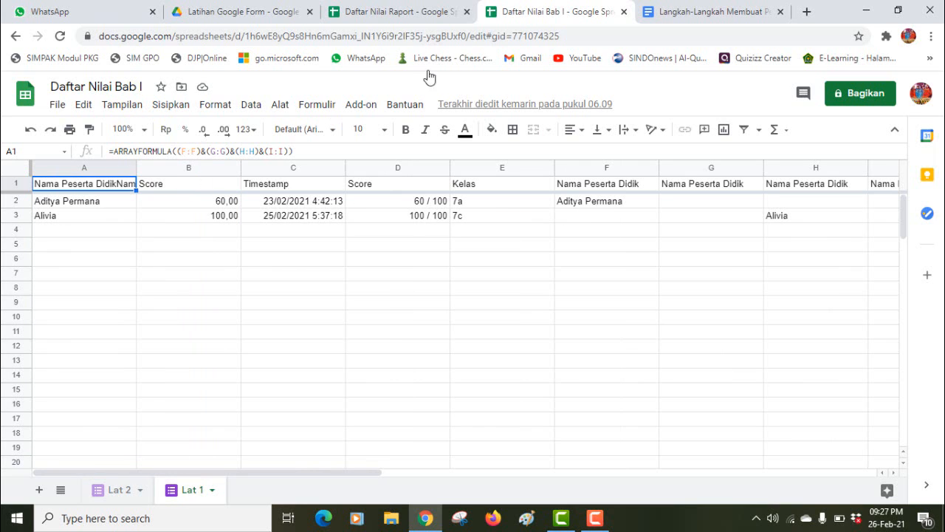
click(373, 9)
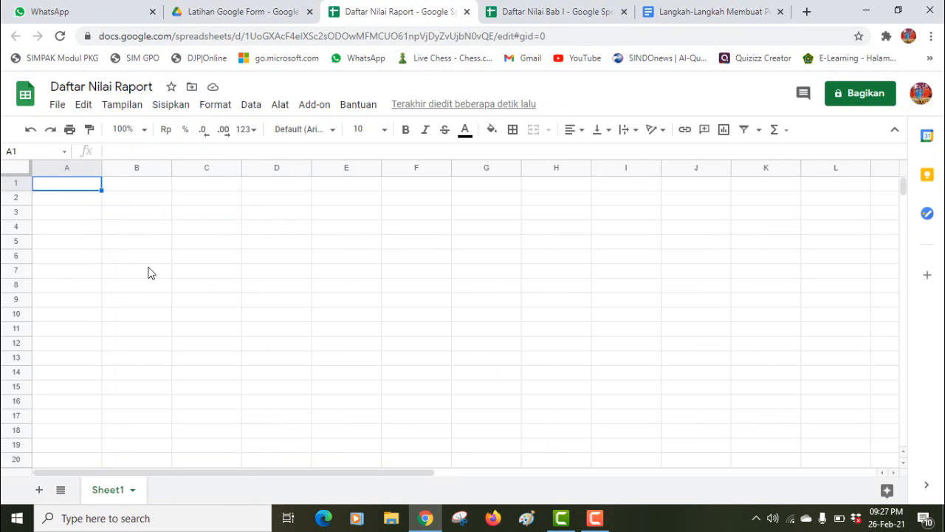
Step: Enter 'Pertemuan Ke-1' in A1, then merge A1:B1 and centre the heading
text(La)
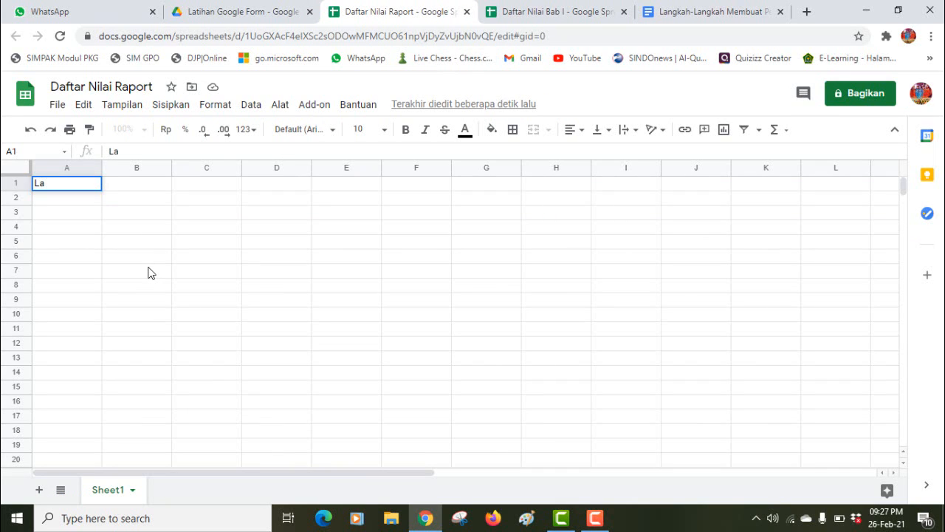
key(BackSpace)
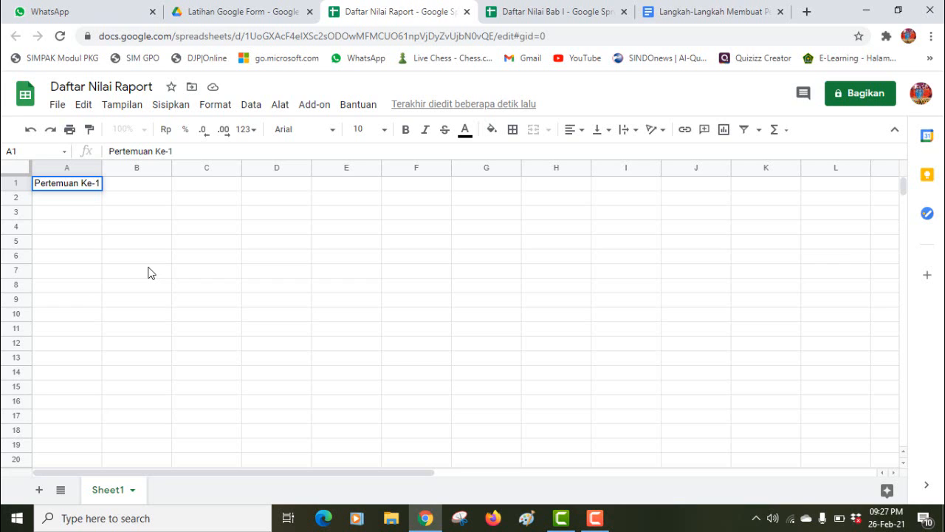
click(93, 200)
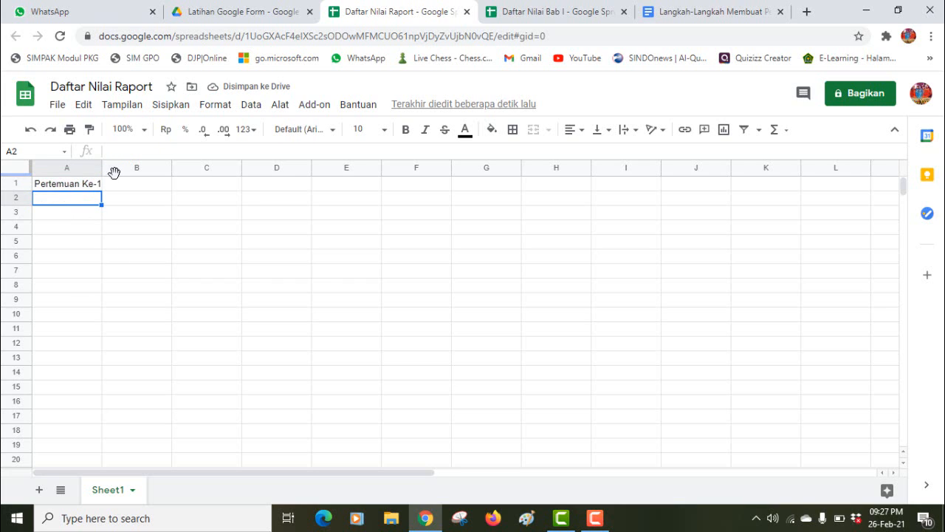
drag(120, 190, 81, 187)
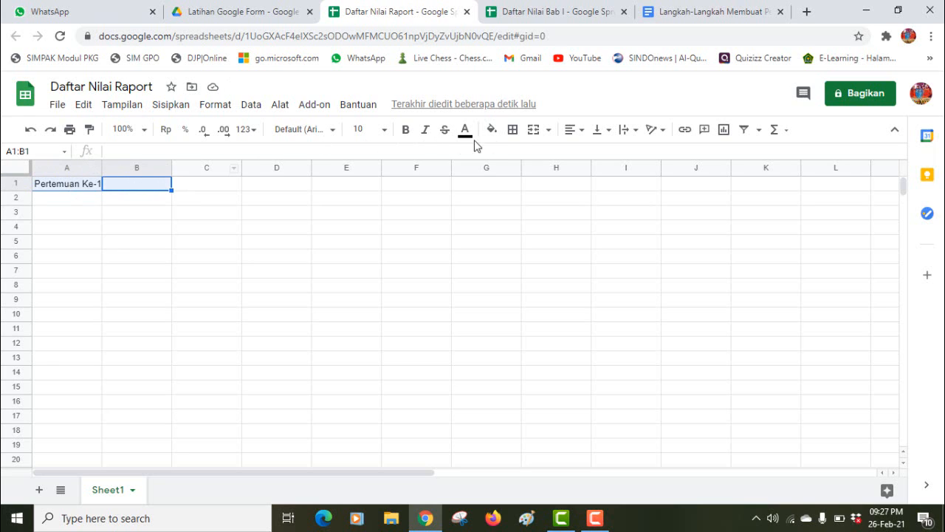
click(533, 133)
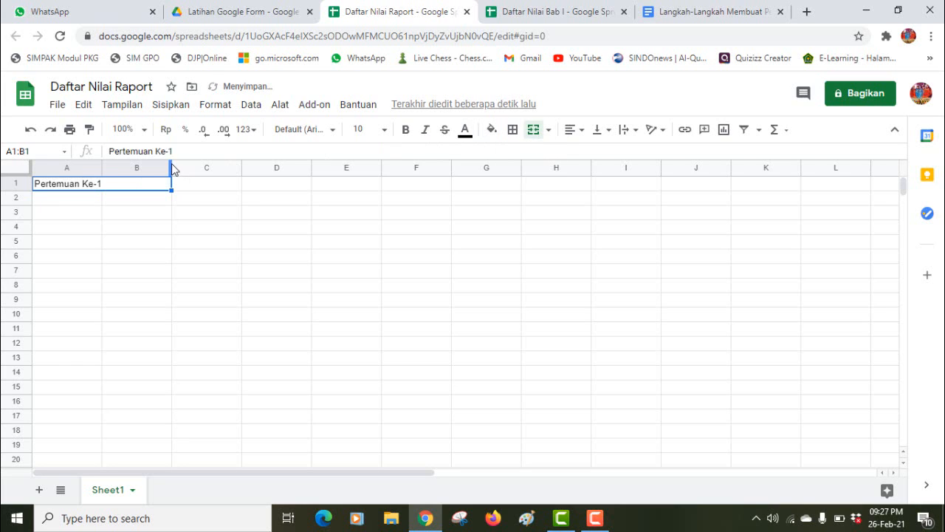
click(581, 133)
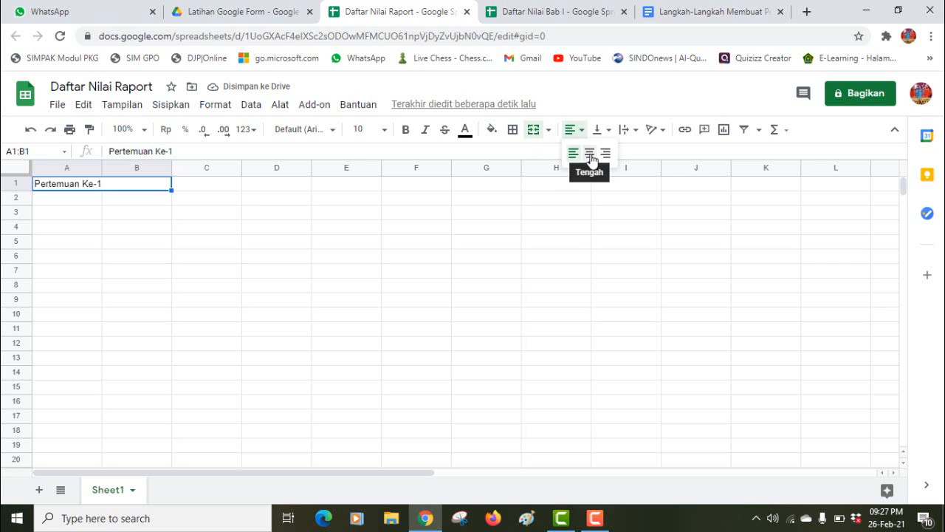
click(589, 154)
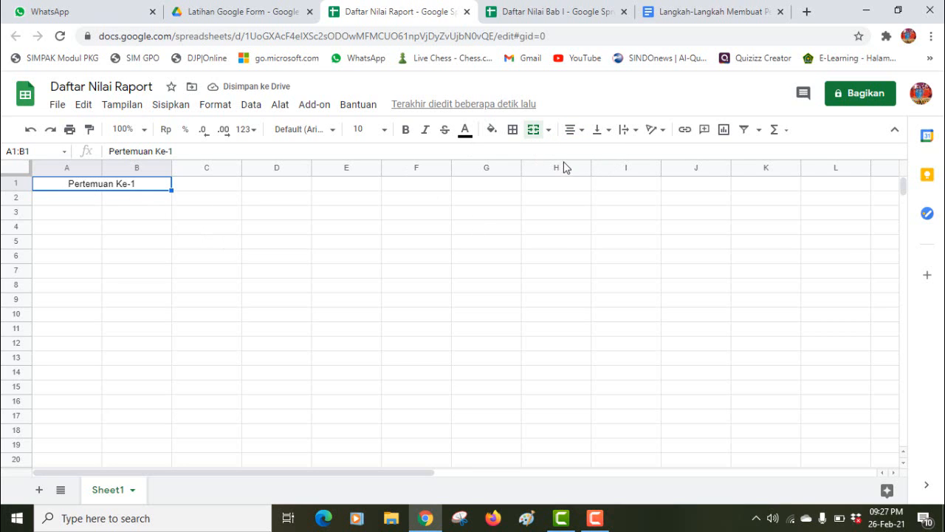
Step: Give the merged Pertemuan Ke-1 heading all borders and a green fill
click(513, 131)
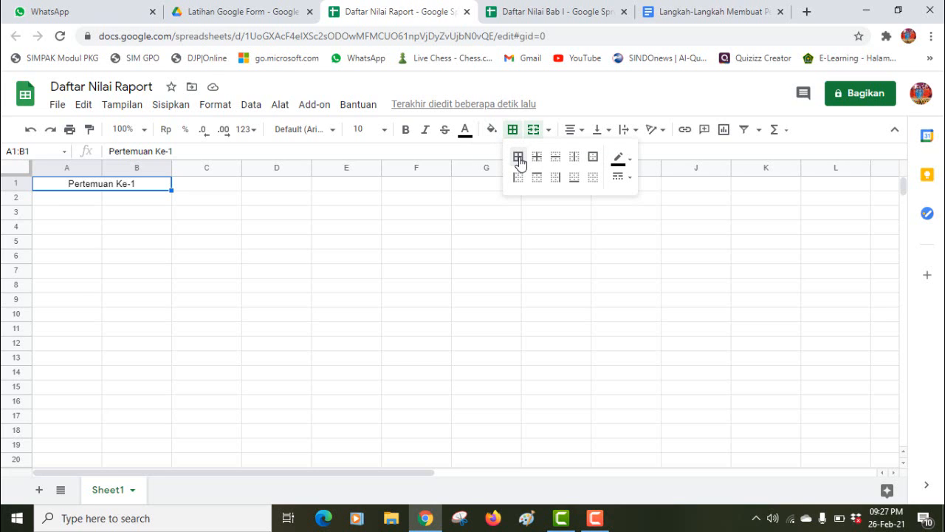
click(519, 158)
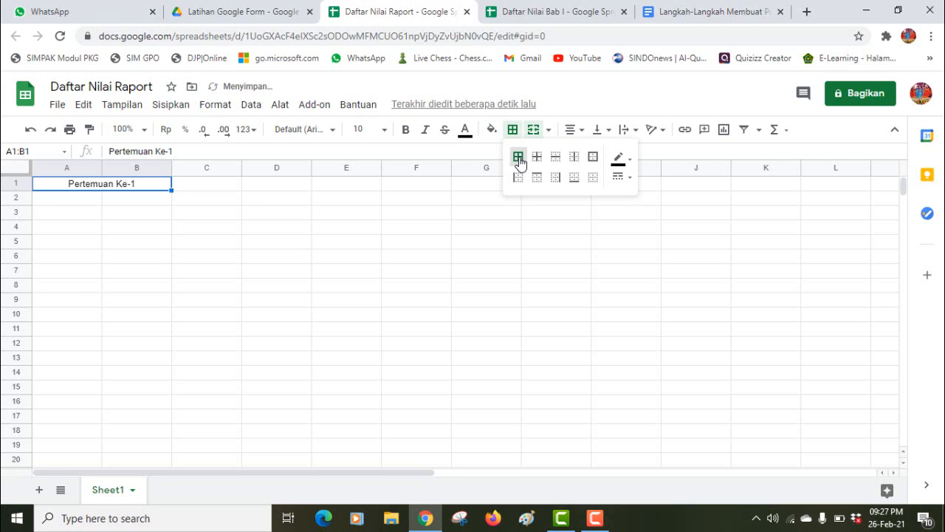
click(469, 218)
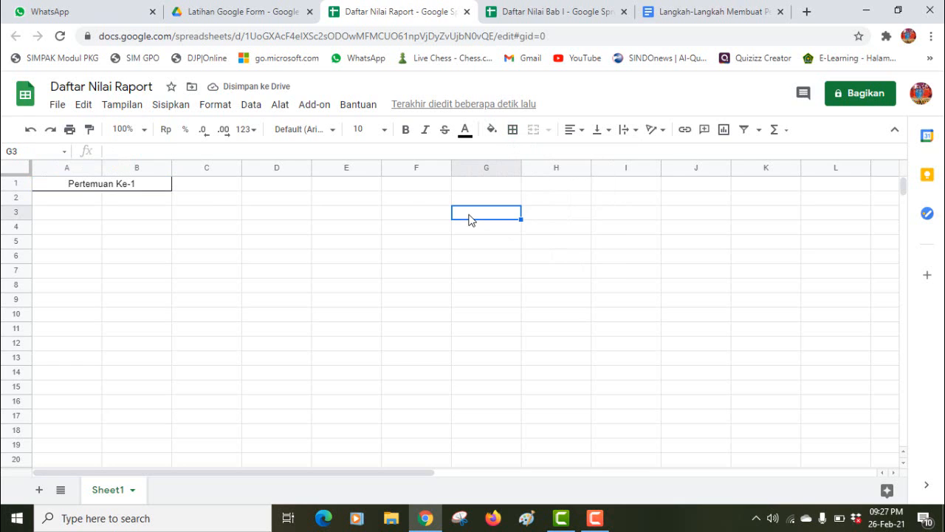
click(163, 189)
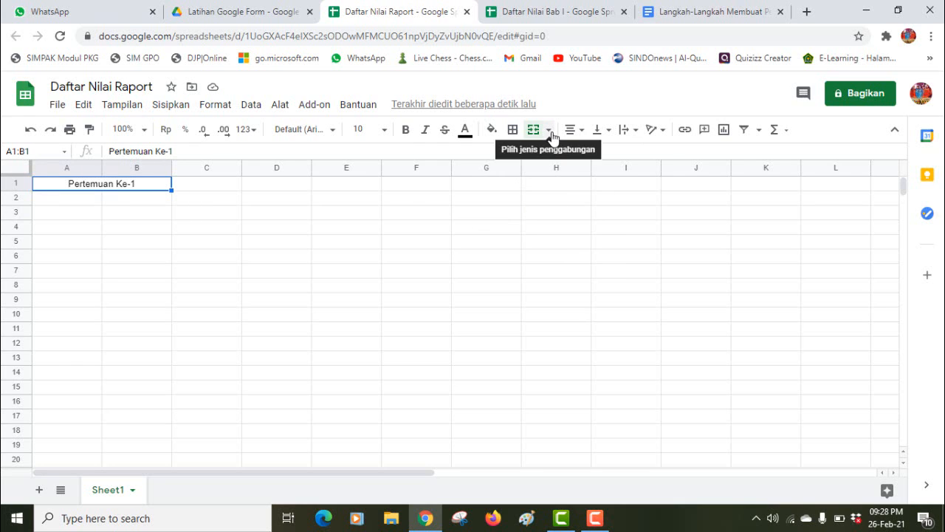
click(491, 130)
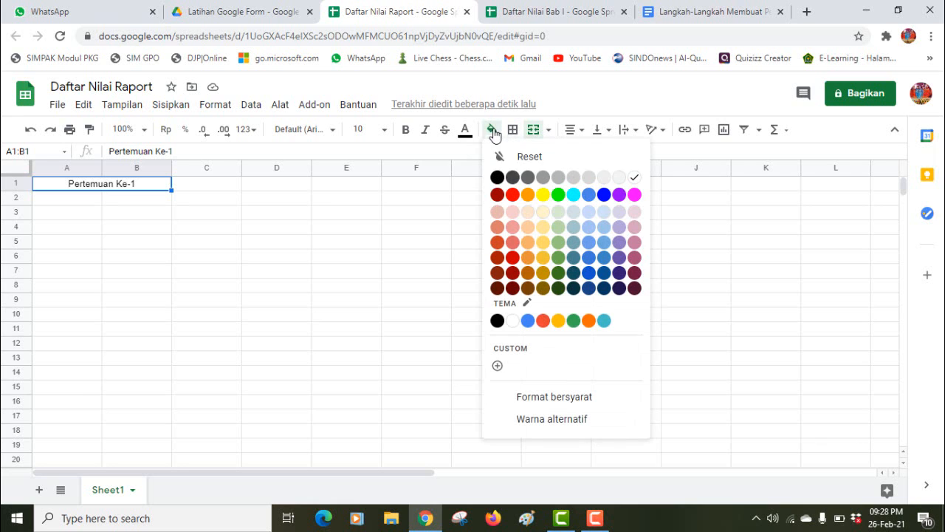
click(559, 195)
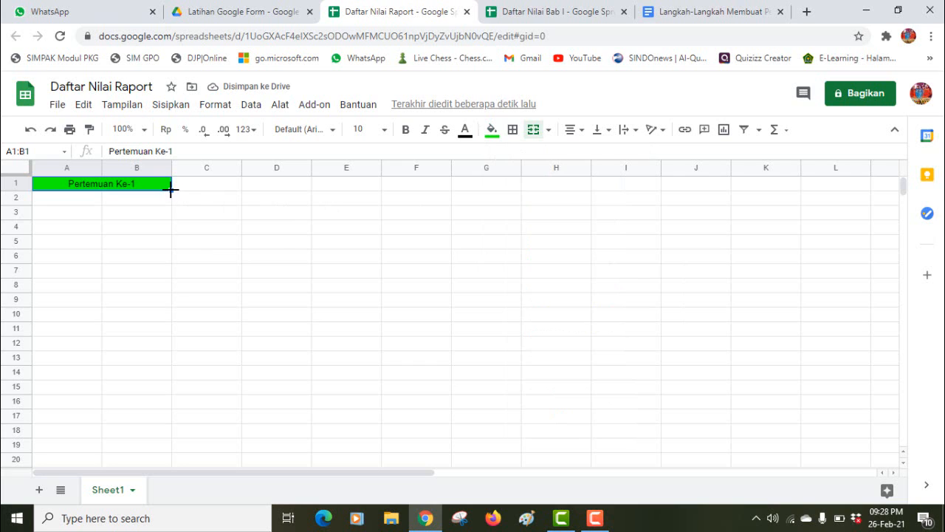
Step: Insert eight new columns to the right of column Z
drag(171, 190, 895, 240)
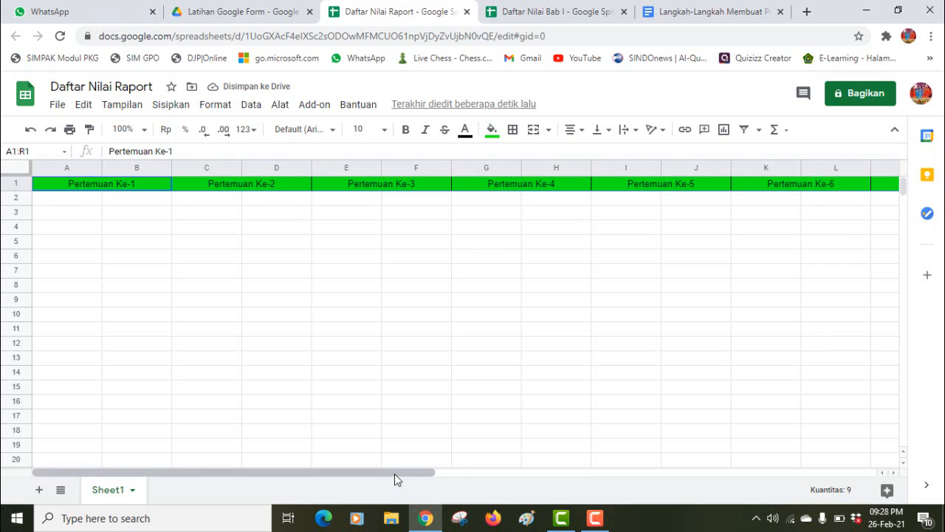
drag(395, 479, 790, 518)
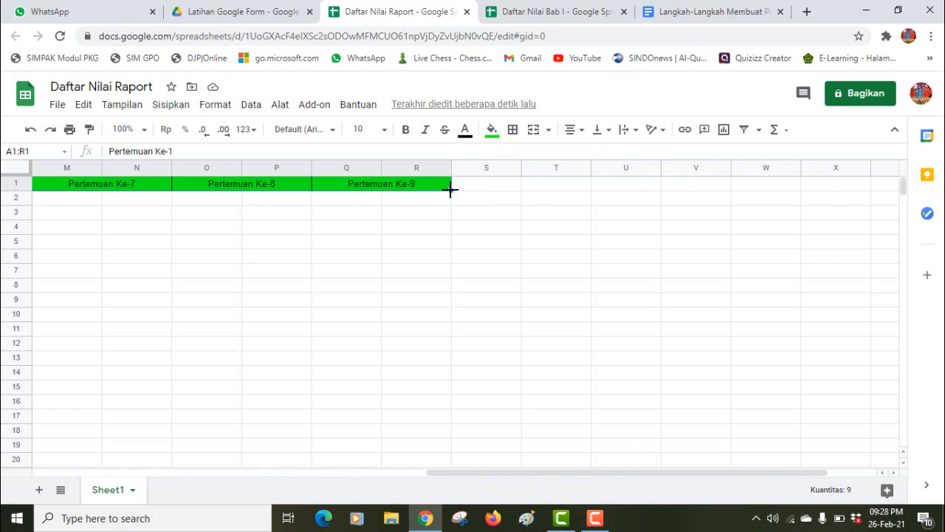
drag(450, 190, 742, 201)
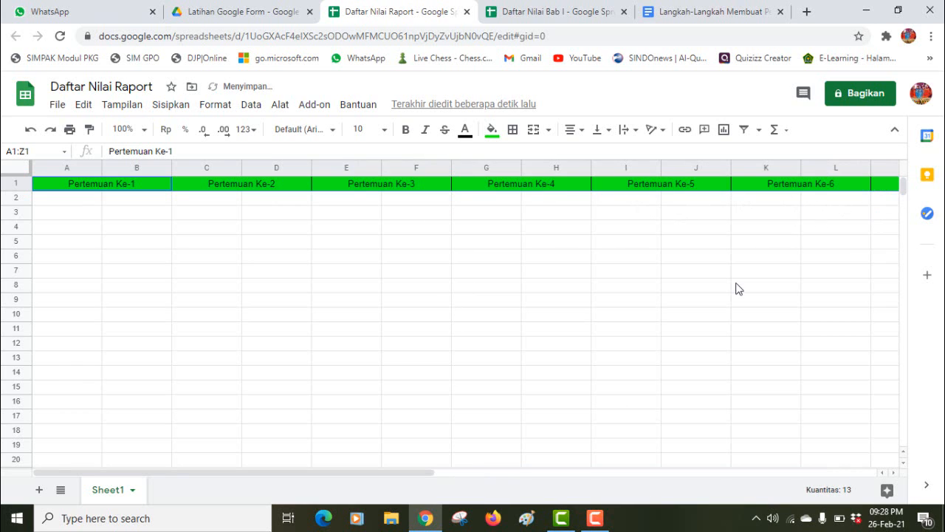
drag(397, 474, 840, 473)
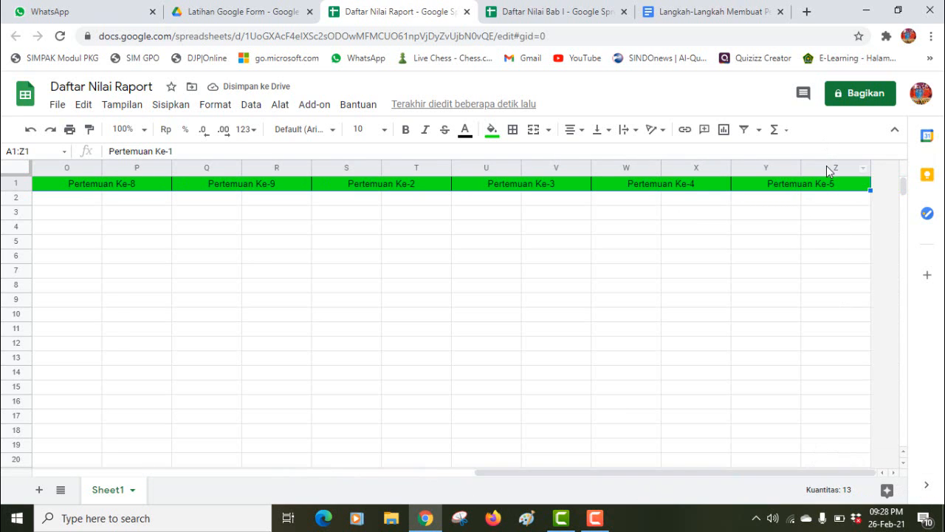
drag(827, 167, 624, 176)
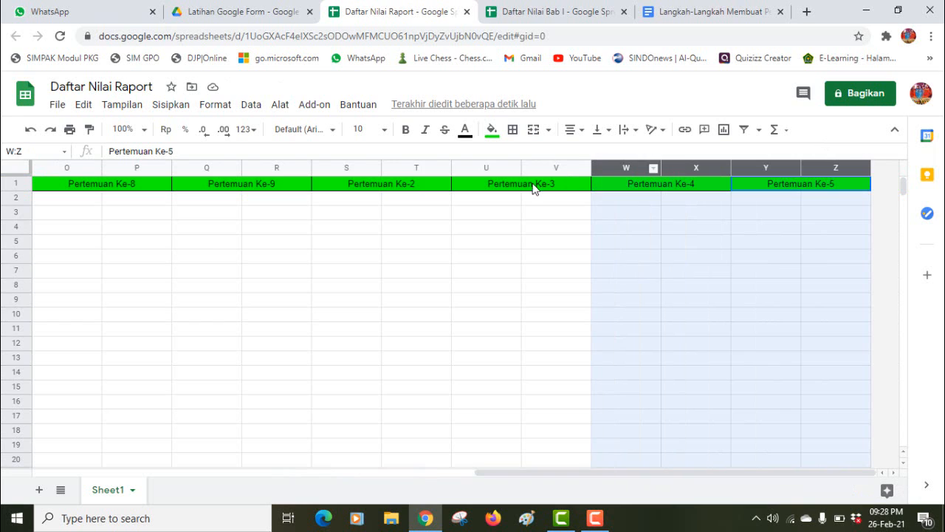
drag(533, 187, 352, 192)
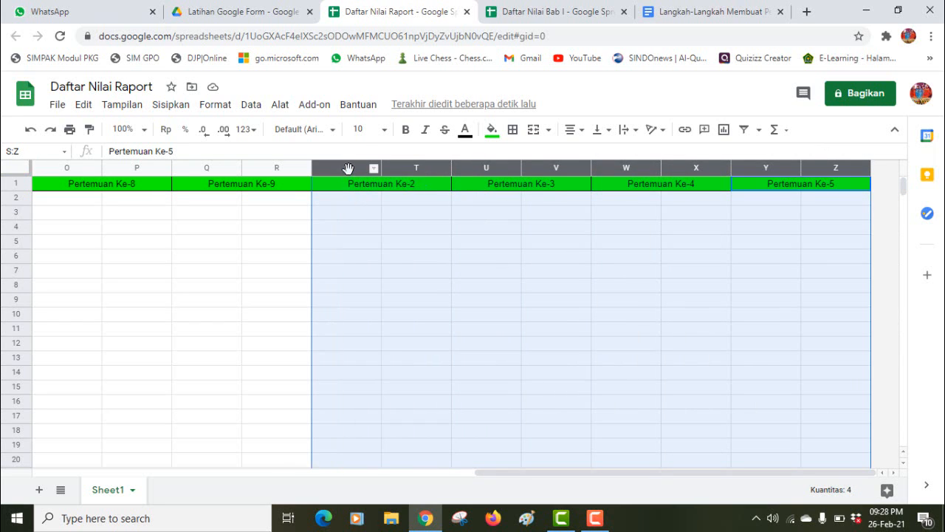
right_click(348, 168)
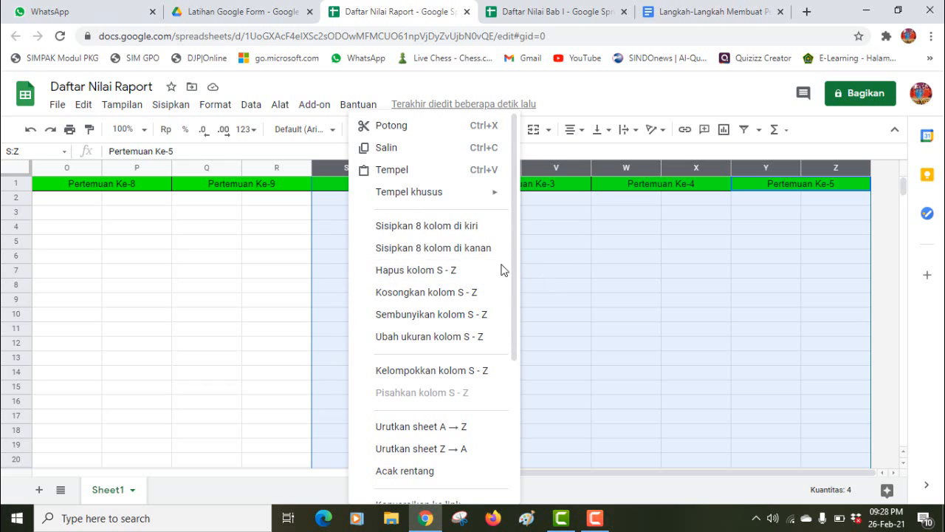
click(448, 255)
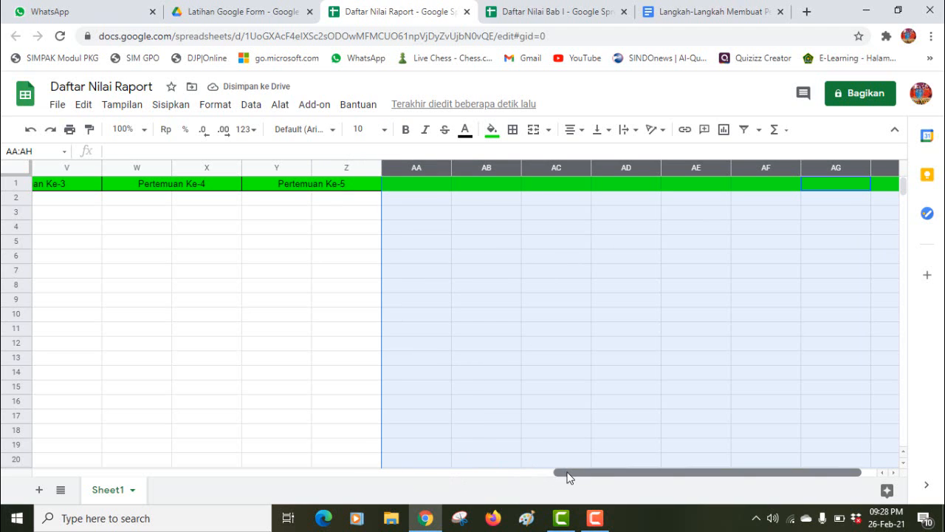
Step: Fill the A1:B1 header across to AH1, numbering Pertemuan Ke-1 through Ke-17
drag(566, 476, 46, 453)
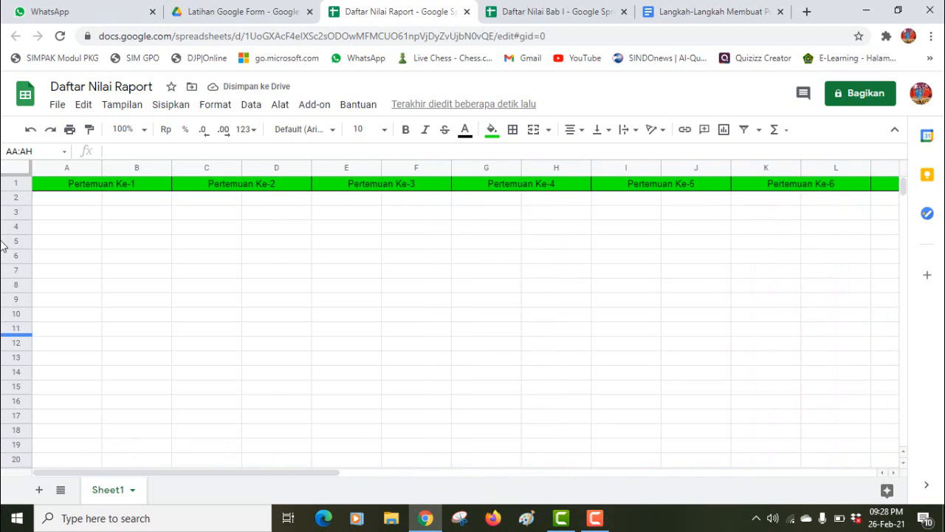
click(83, 190)
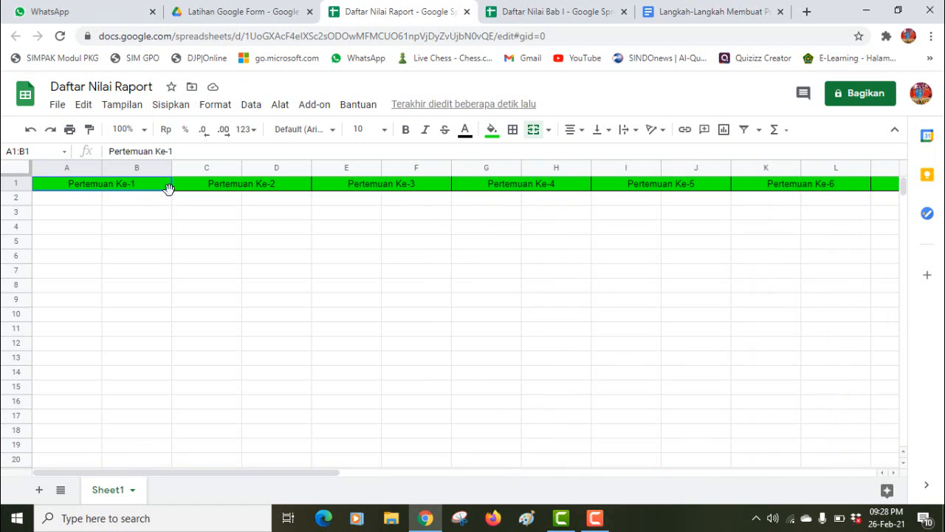
drag(171, 191, 902, 186)
drag(812, 214, 841, 181)
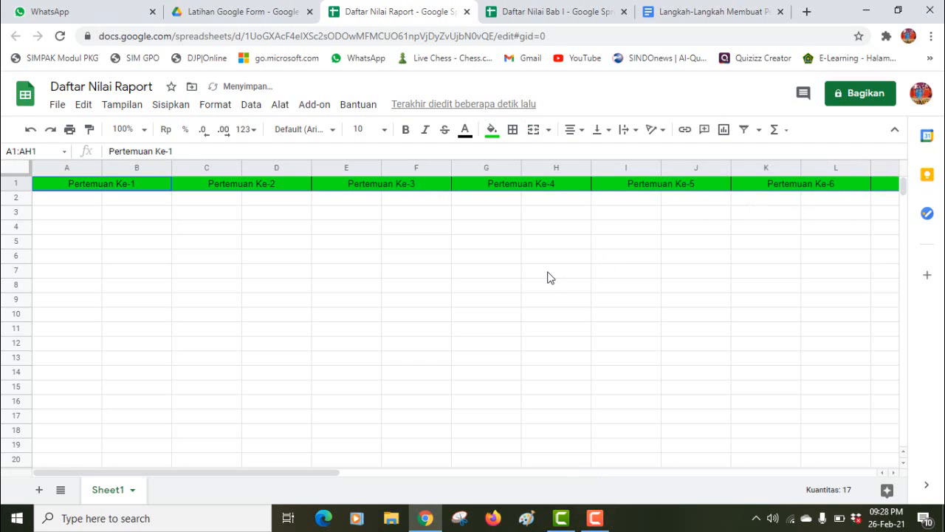
drag(325, 473, 908, 467)
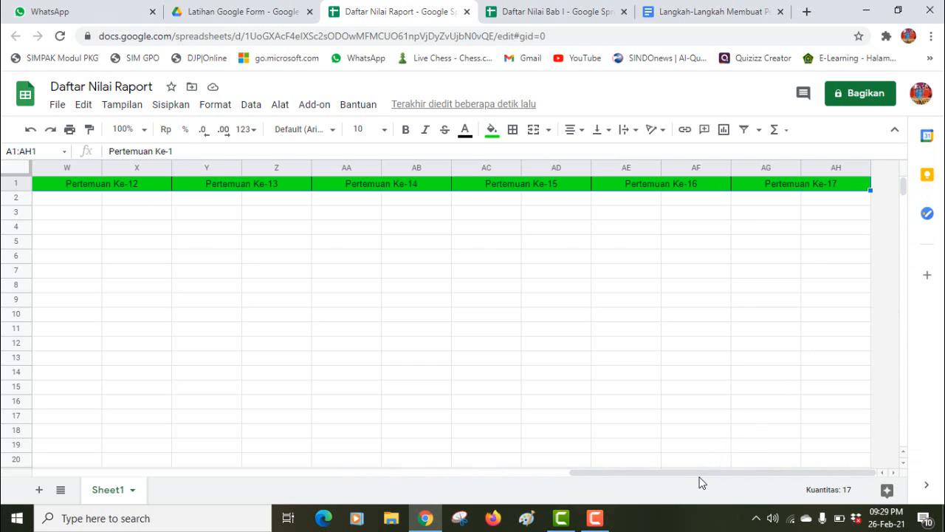
drag(705, 473, 11, 485)
click(71, 243)
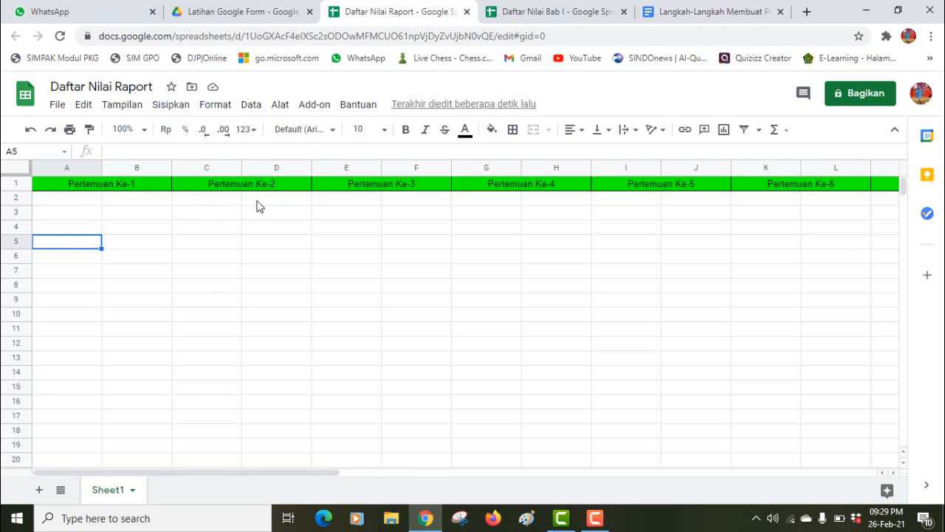
click(80, 199)
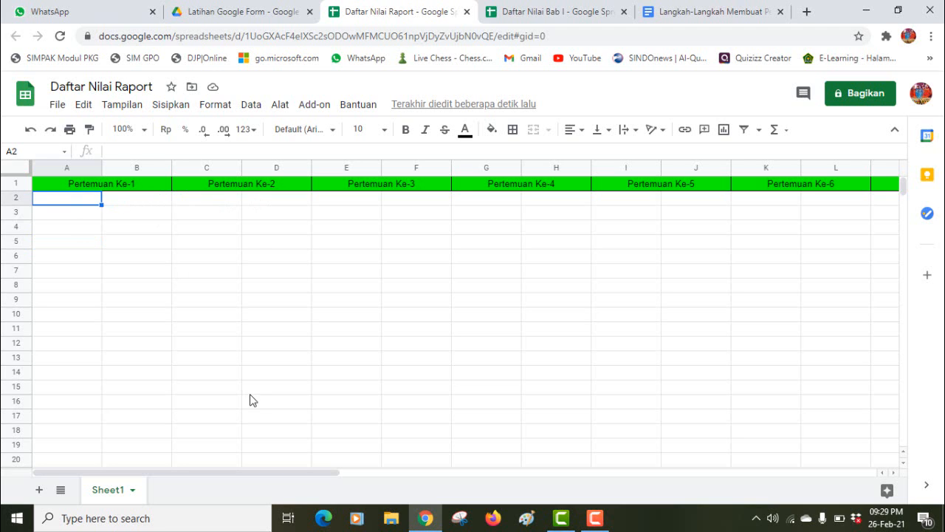
click(528, 20)
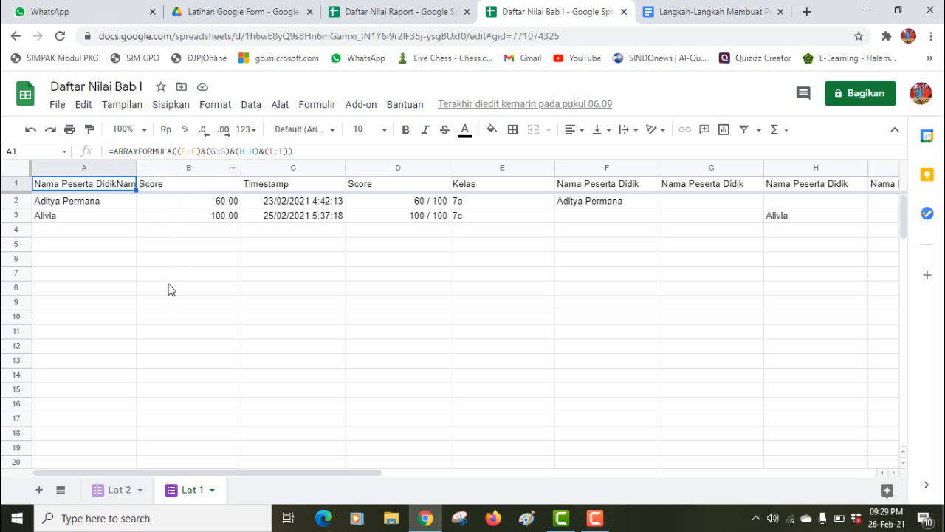
click(424, 7)
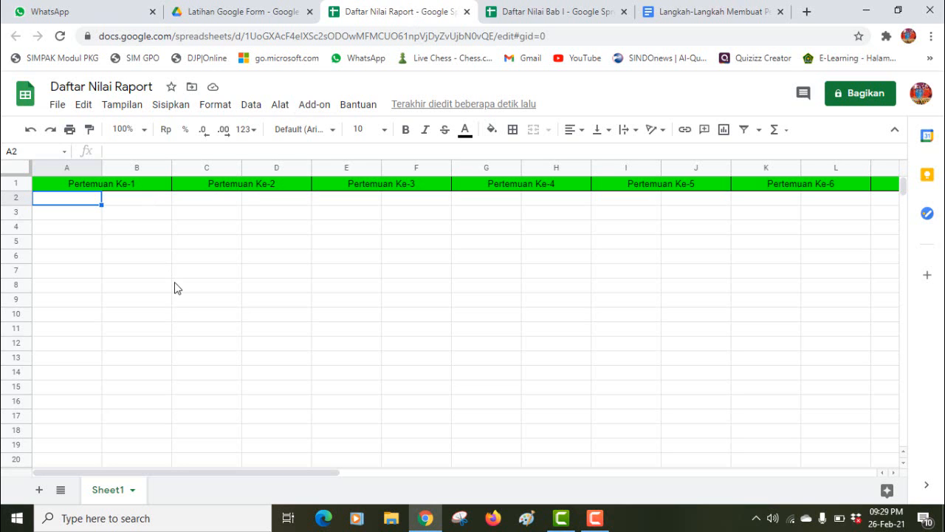
click(714, 7)
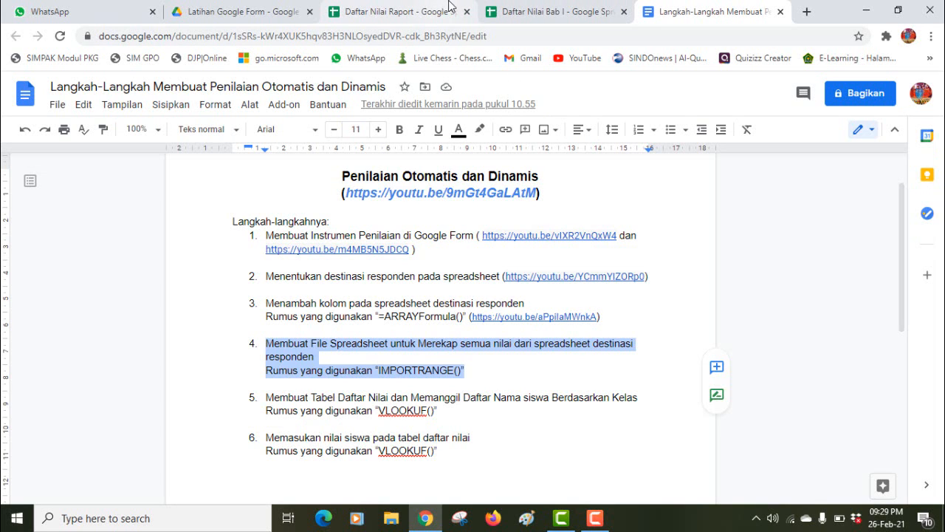
click(435, 16)
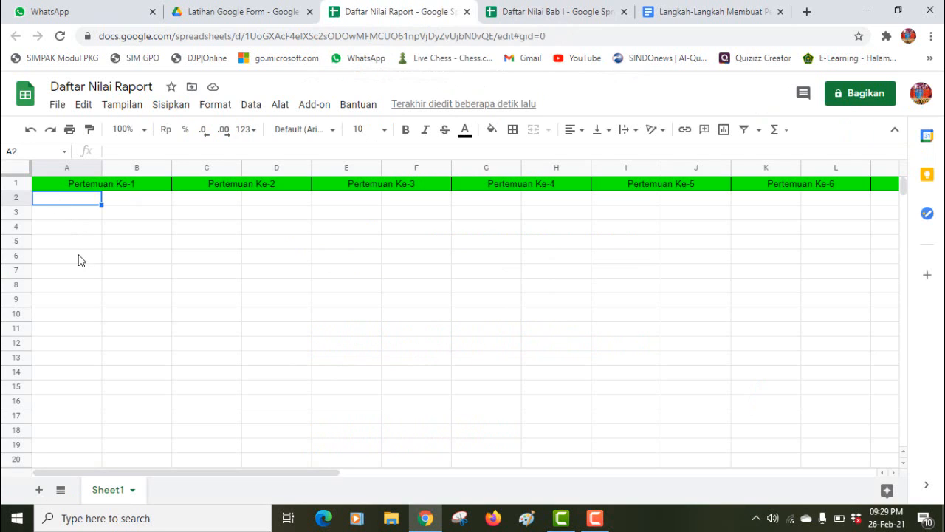
Step: Start an =IMPORTRANGE formula in cell A2 using autocomplete
click(79, 259)
click(66, 201)
text(=1)
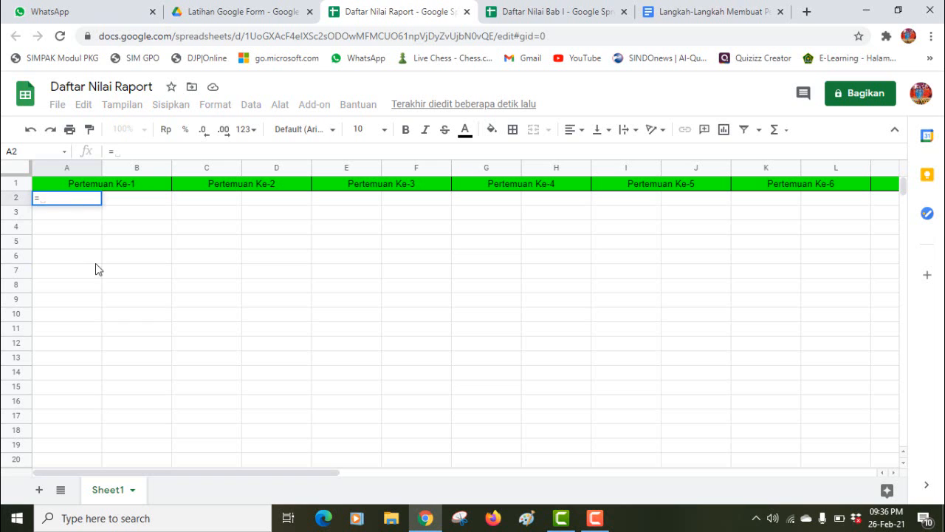
text(=1m)
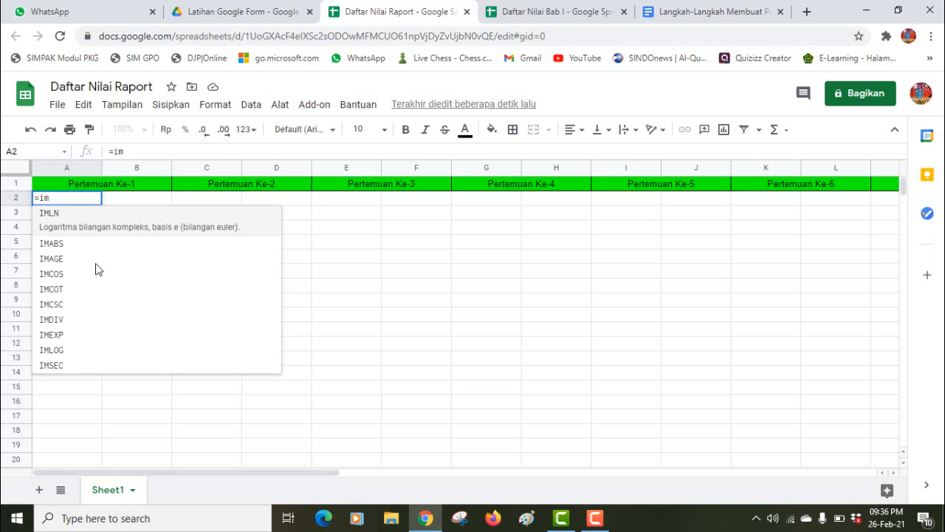
text(p)
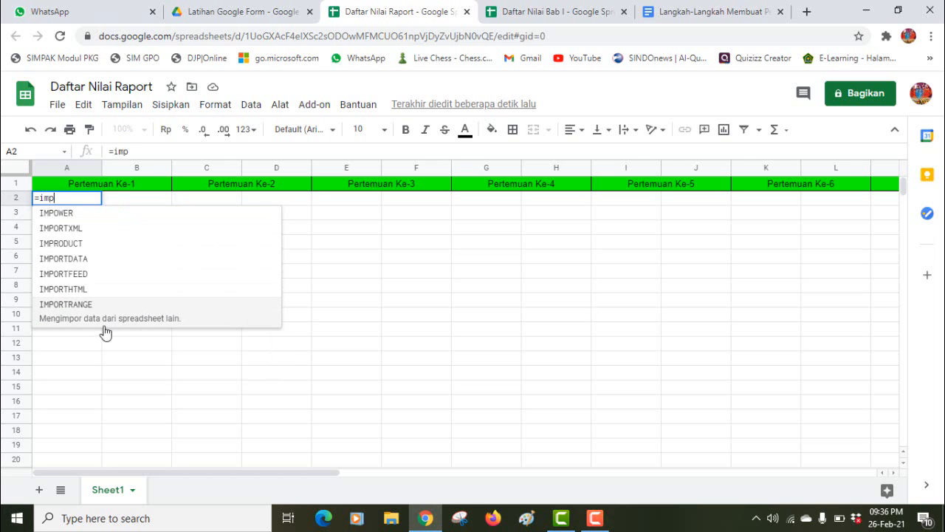
click(84, 312)
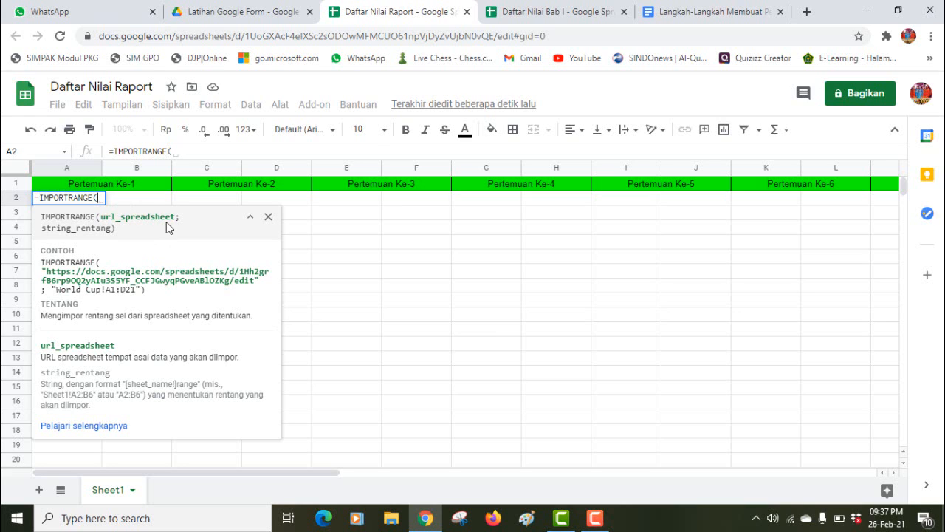
Step: Copy the Daftar Nilai Bab I spreadsheet's web address and return to the A2 formula
click(521, 12)
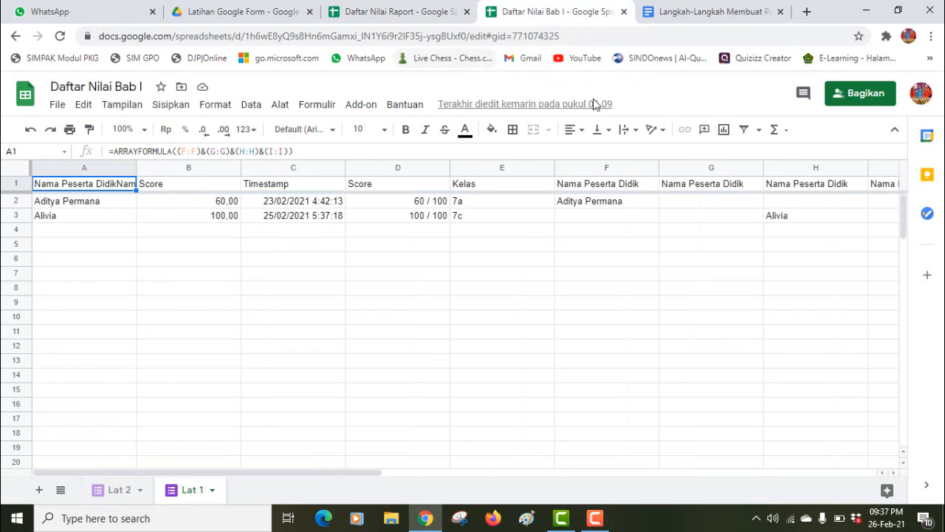
click(376, 32)
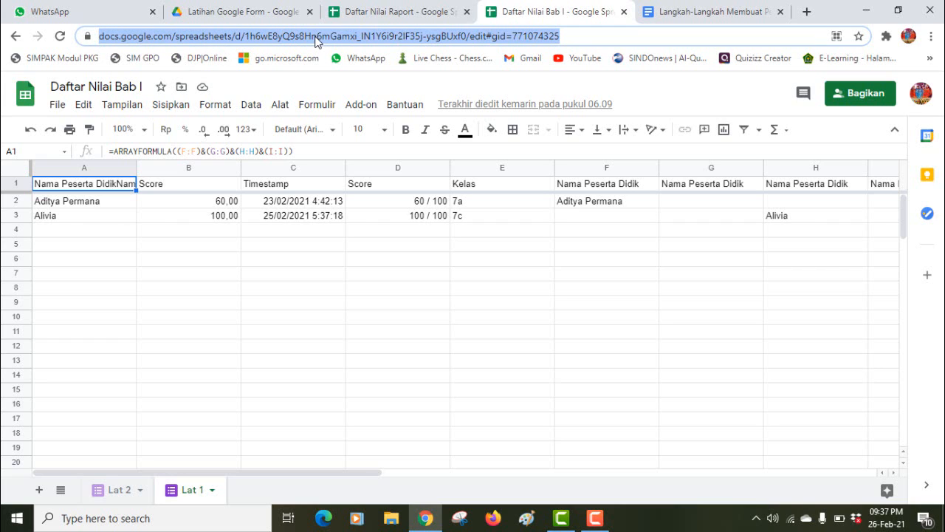
click(401, 9)
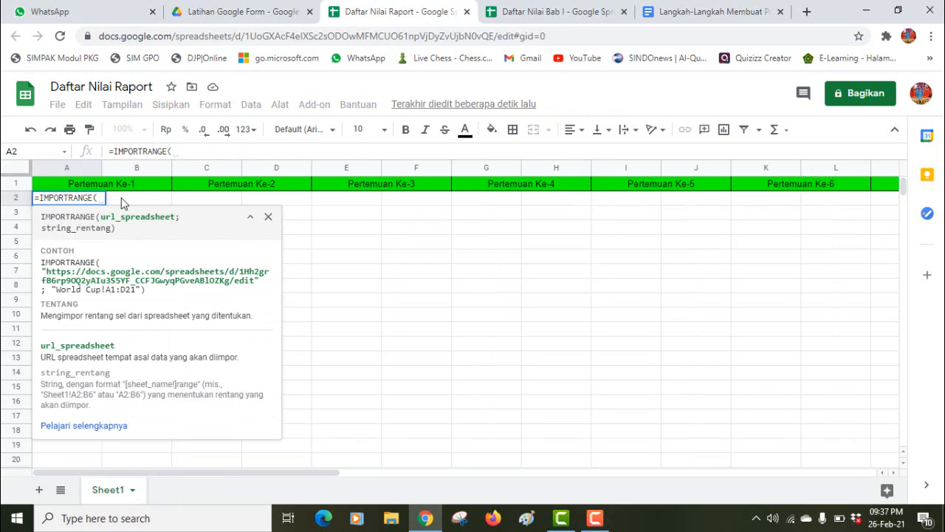
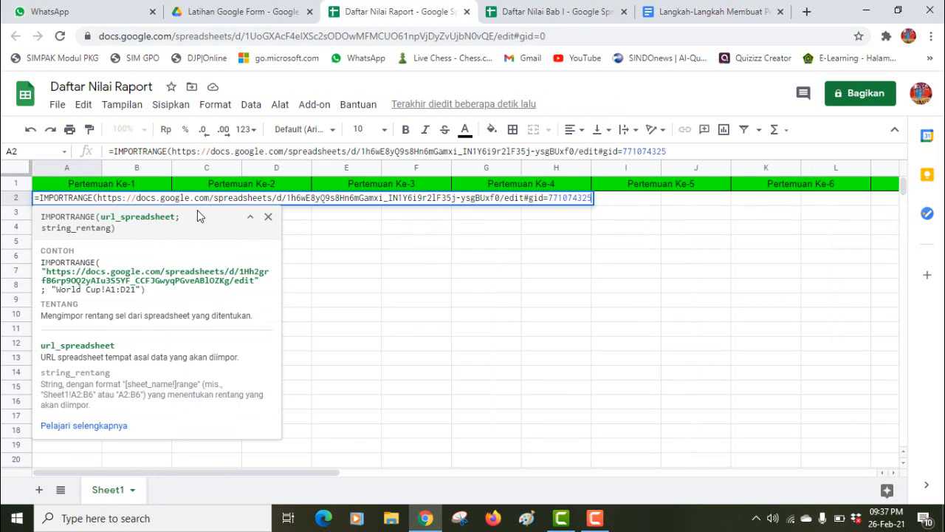
Step: Paste the source URL into IMPORTRANGE wrapped in double quotes, followed by ;"")
click(173, 151)
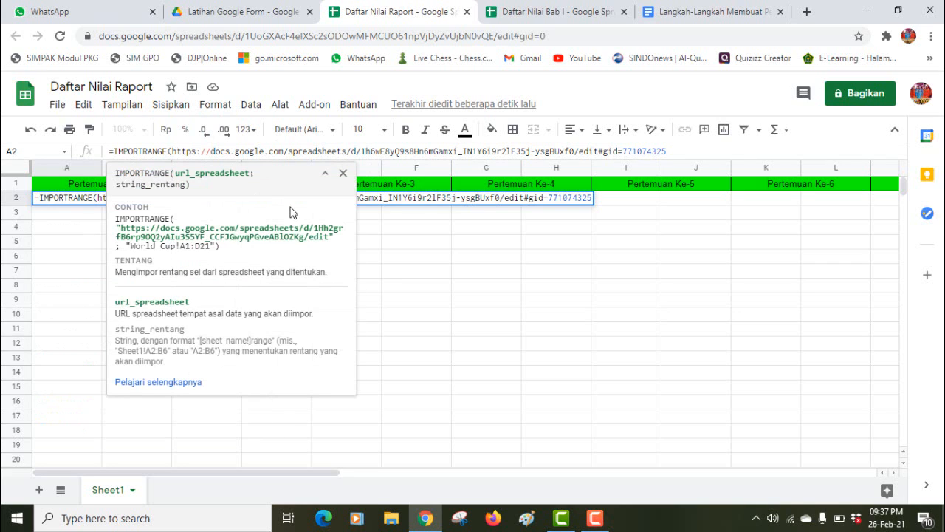
text(")
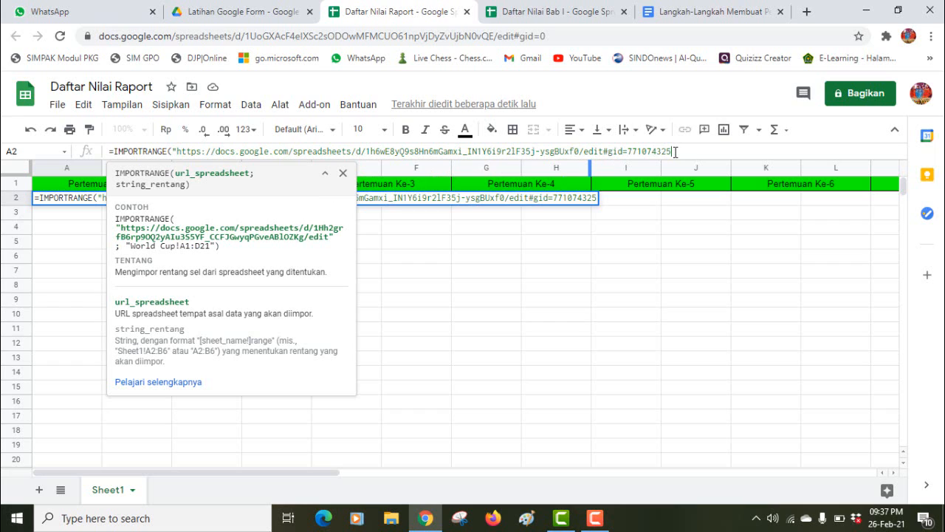
text(")
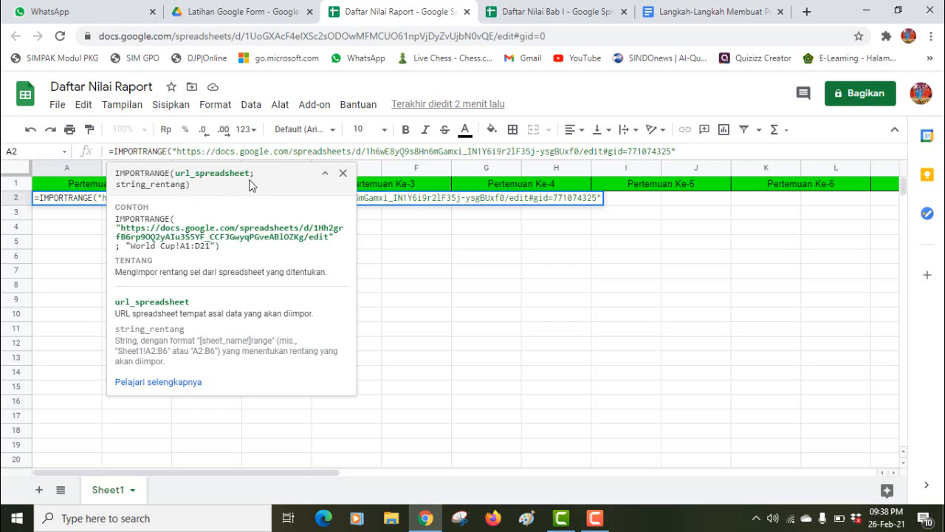
drag(253, 175, 247, 176)
text(;)
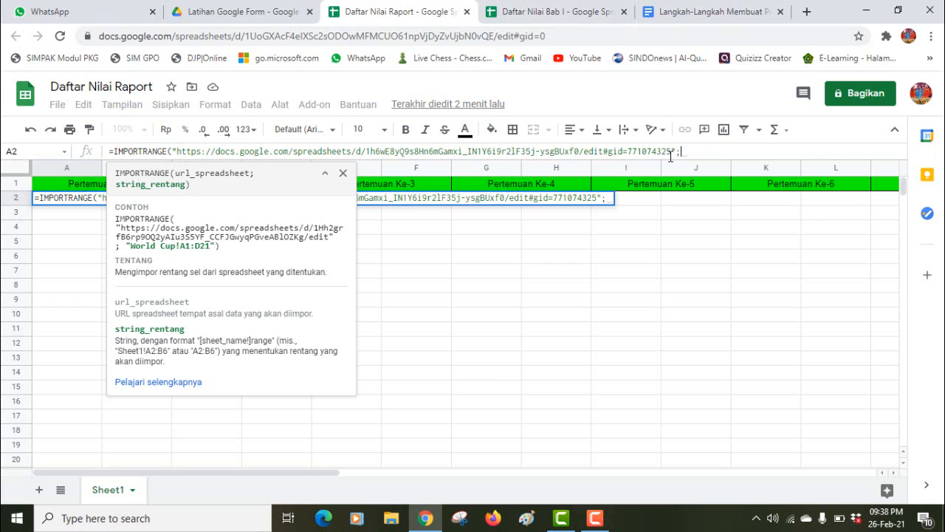
text("")
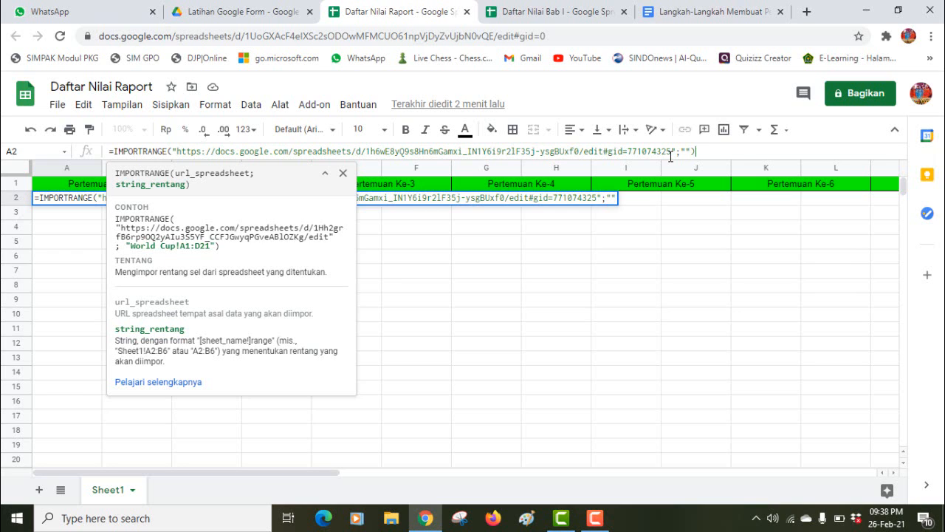
text())
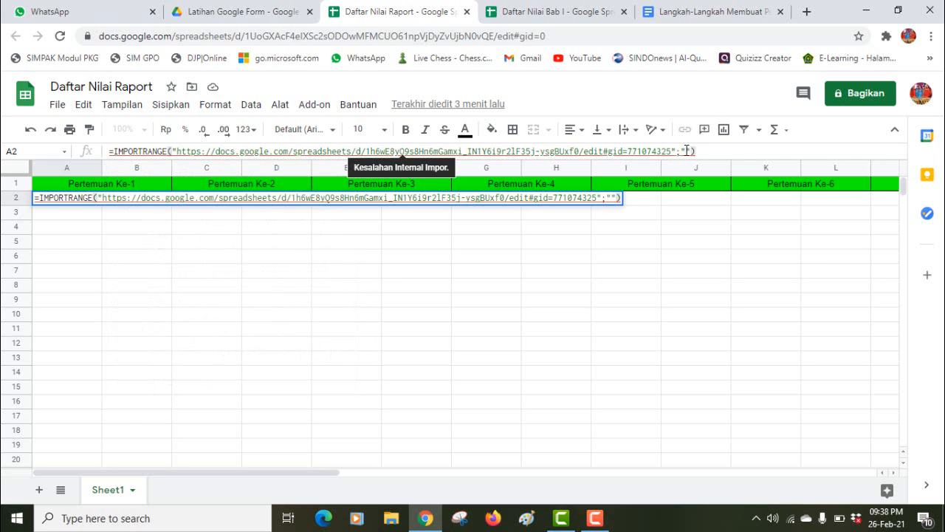
click(689, 152)
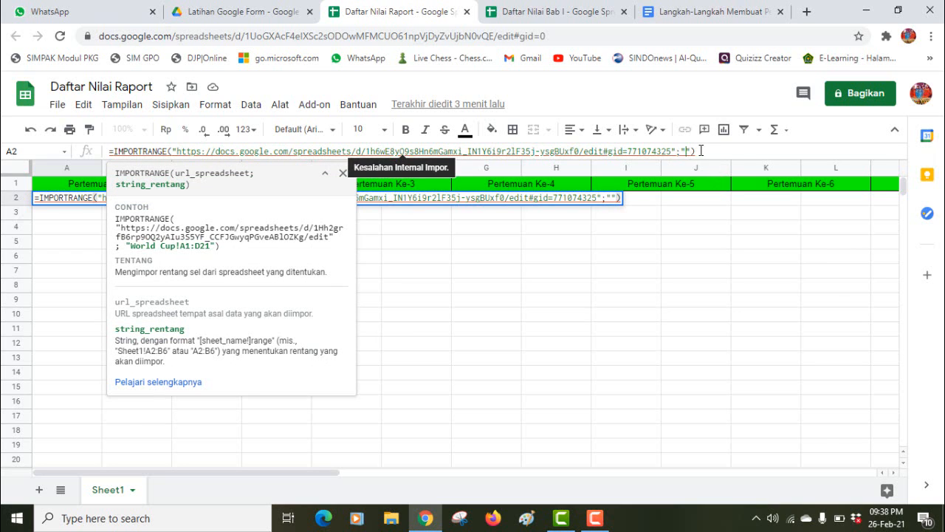
Step: Confirm via Ganti nama that the source sheet is named Lat 1, then return to Daftar Nilai Raport
click(550, 12)
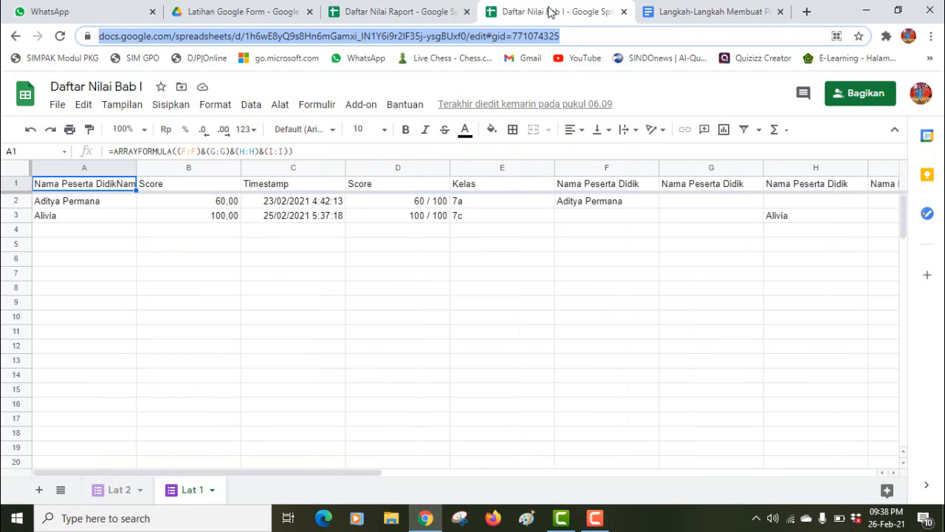
right_click(193, 497)
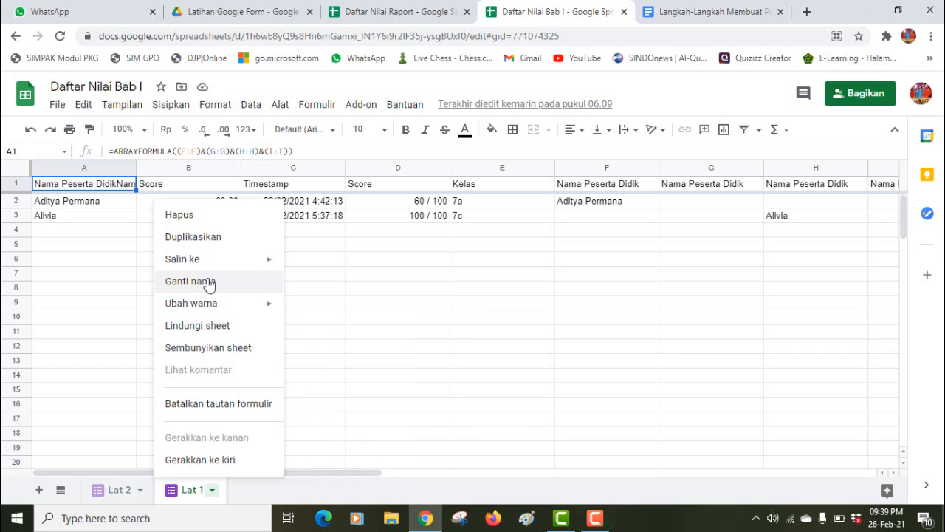
click(209, 285)
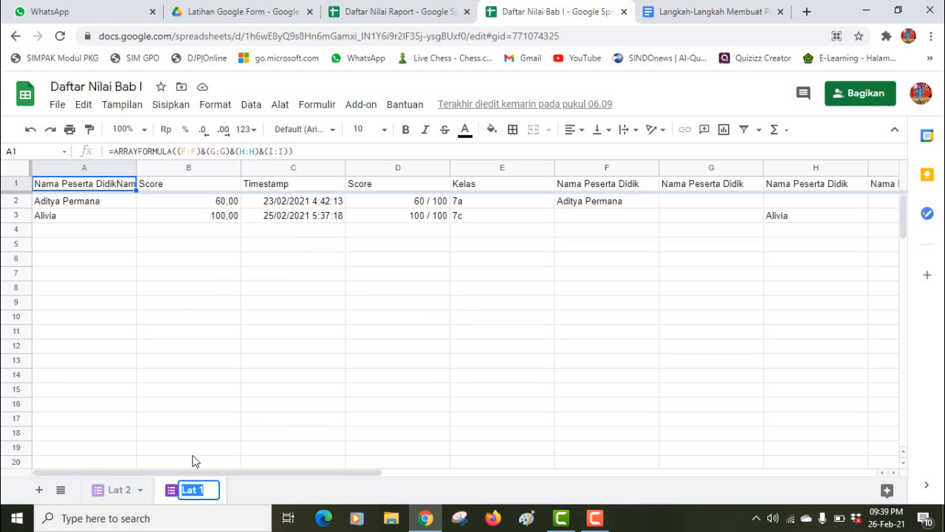
click(400, 14)
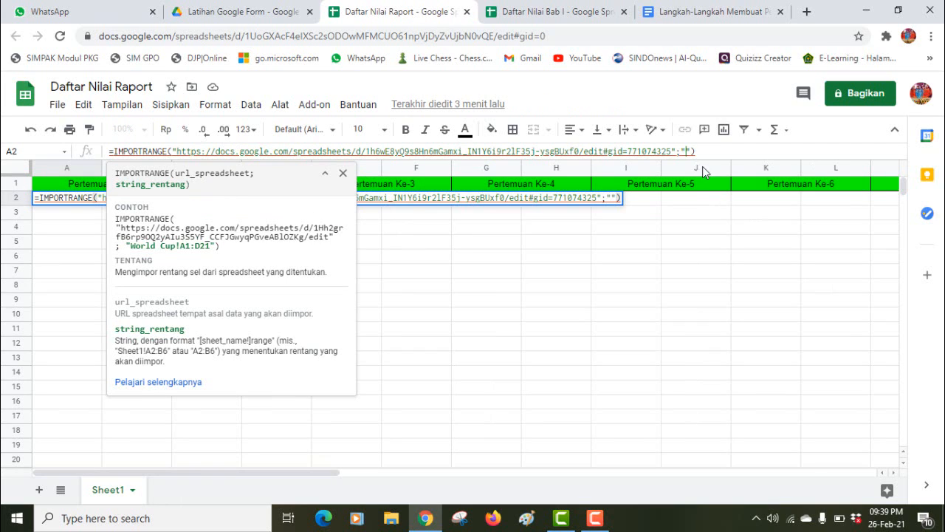
Step: Finish A2's IMPORTRANGE range as 'Lat 1!a:b' after checking the source columns in Daftar Nilai Bab I
text(Lat 1!)
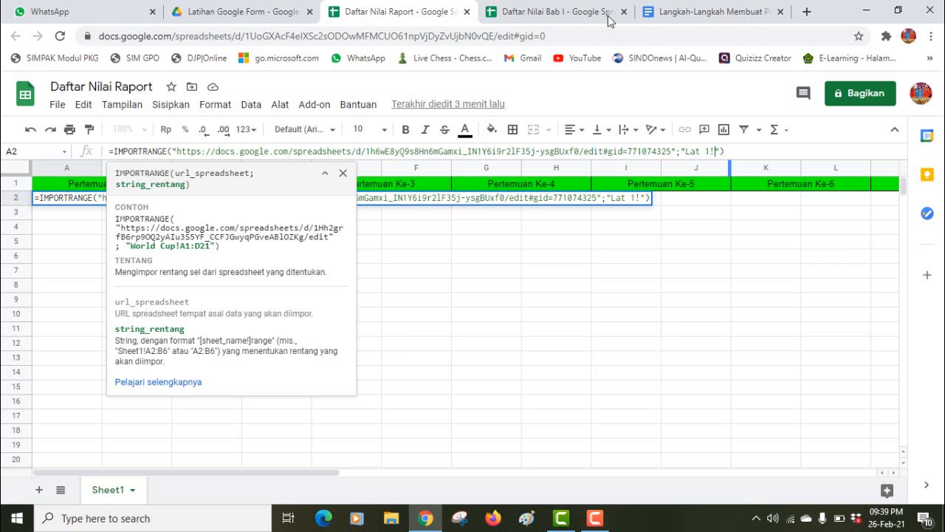
key(ctrl+Tab)
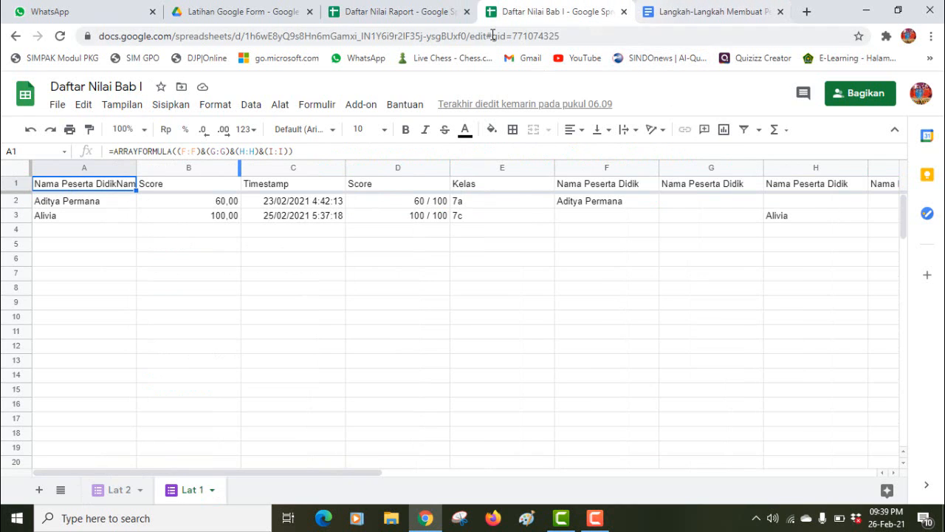
click(425, 20)
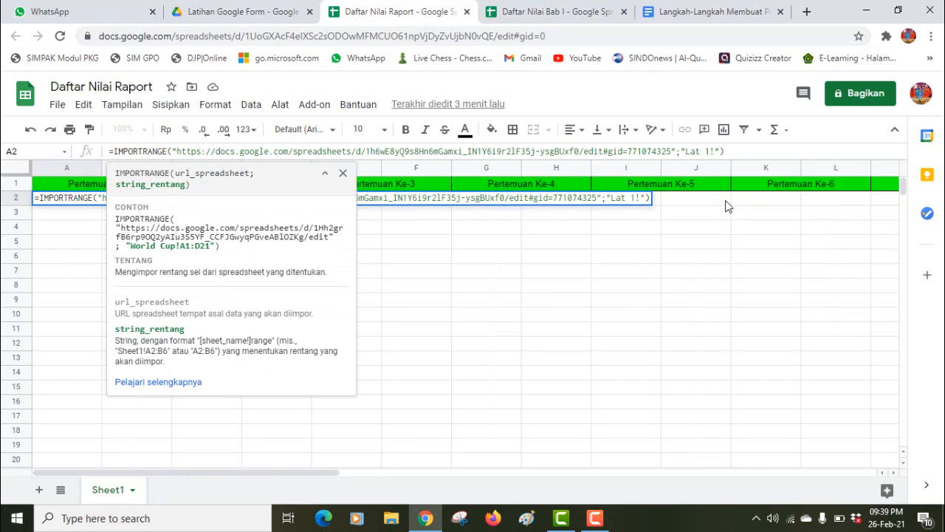
text(a:b)
key(Return)
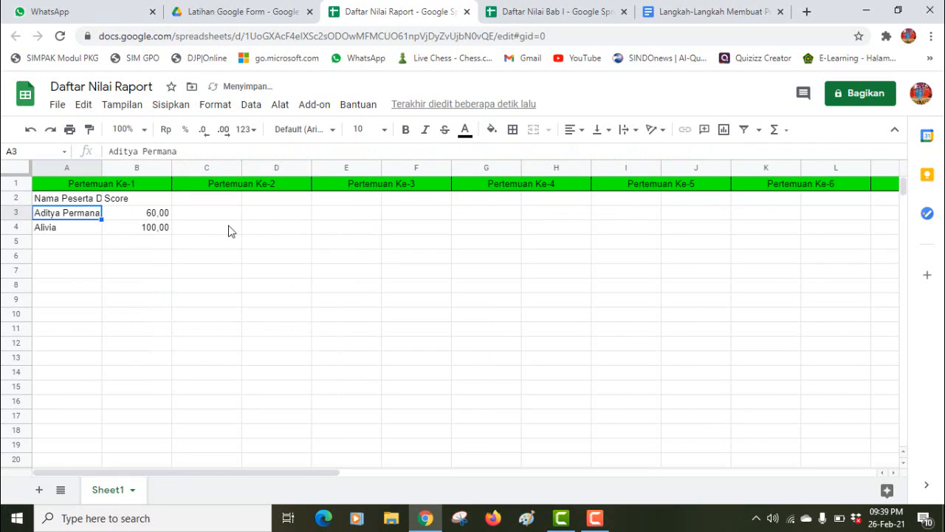
click(94, 202)
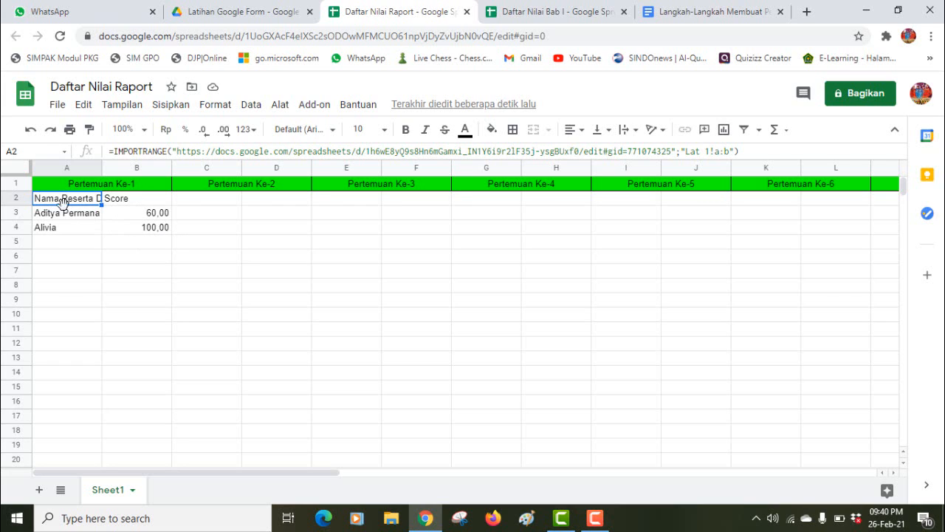
click(124, 245)
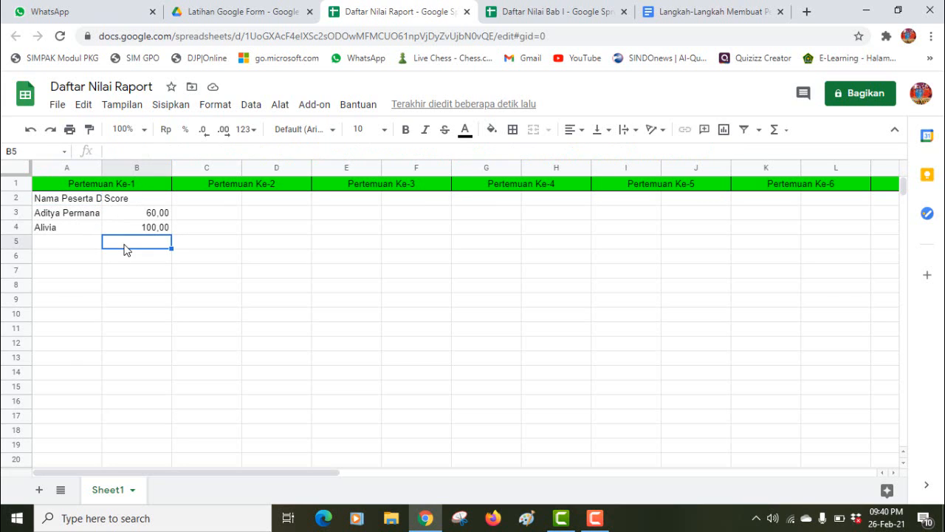
click(71, 188)
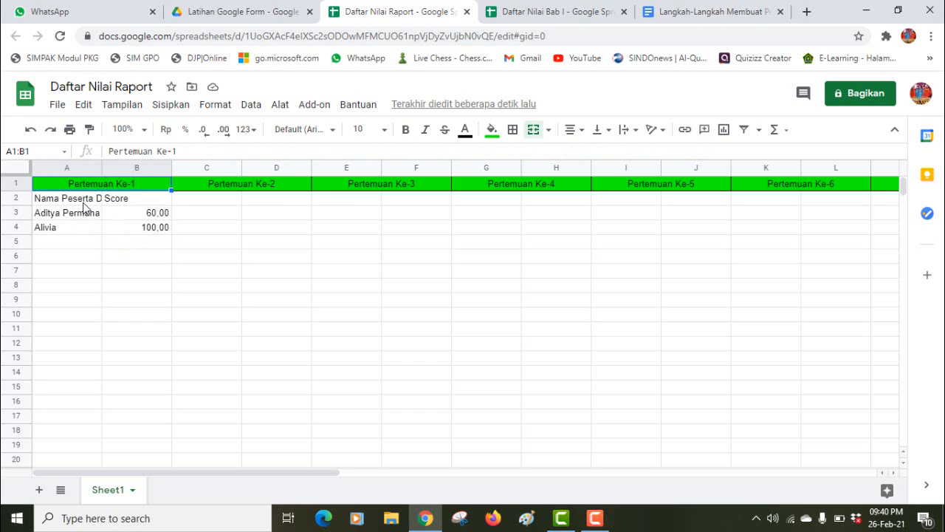
click(77, 201)
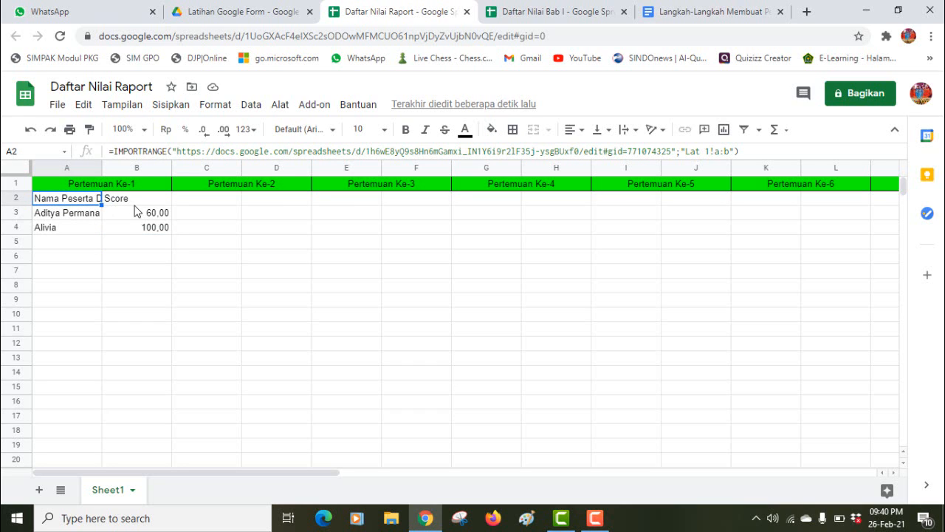
click(120, 200)
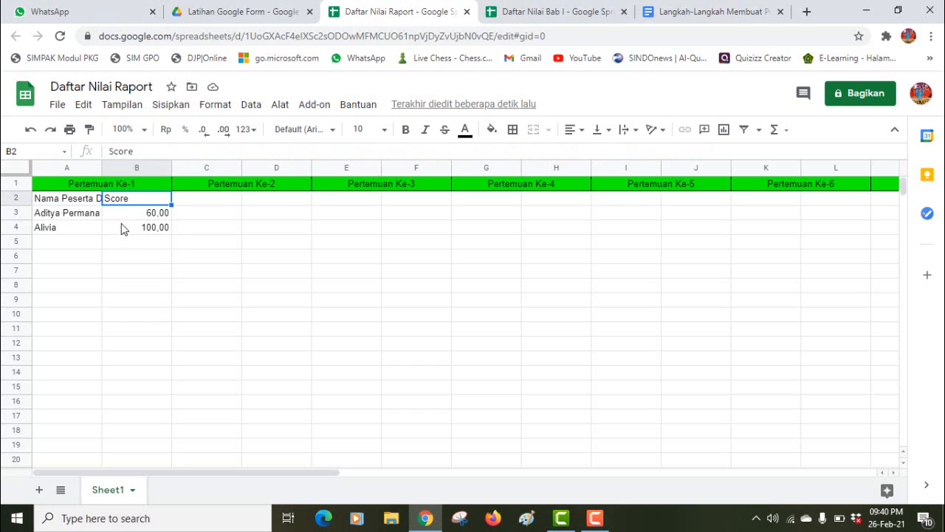
click(67, 196)
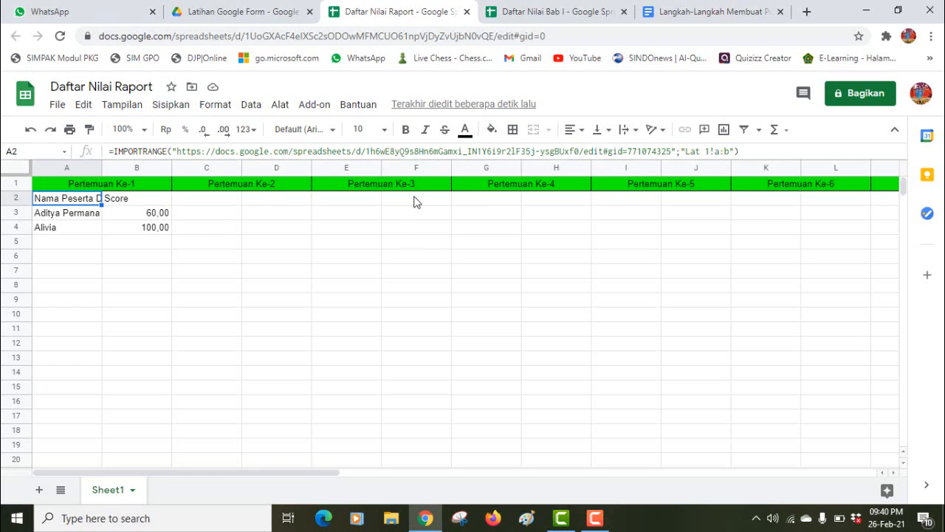
Step: Copy the A2 IMPORTRANGE formula into C2 under Pertemuan Ke-2
key(ctrl+c)
click(189, 204)
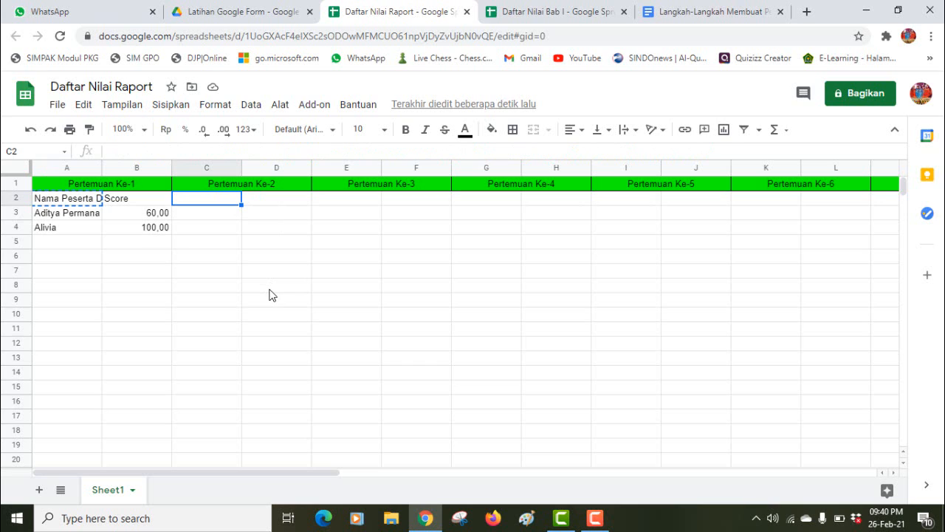
key(ctrl+v)
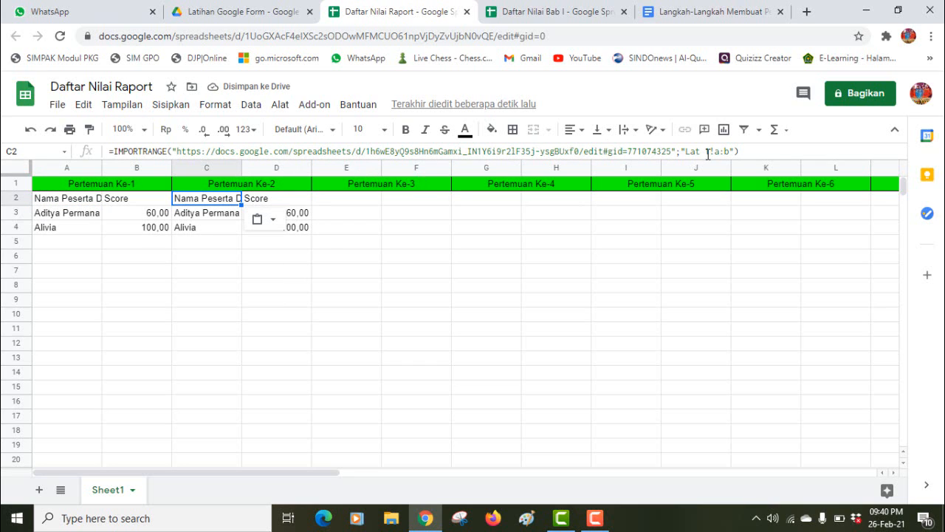
Step: Change the C2 formula's range from Lat 1 to Lat 2, checking sheet names in Daftar Nilai Bab I
click(709, 152)
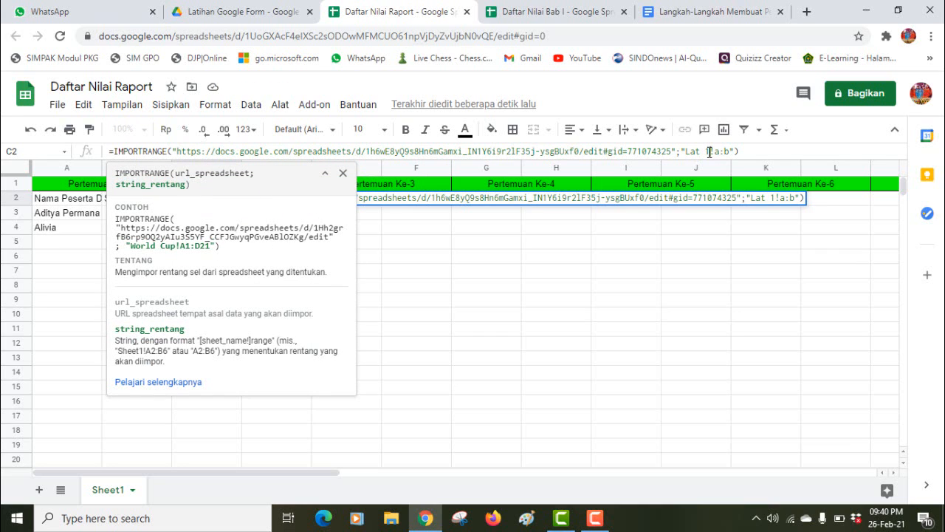
click(568, 12)
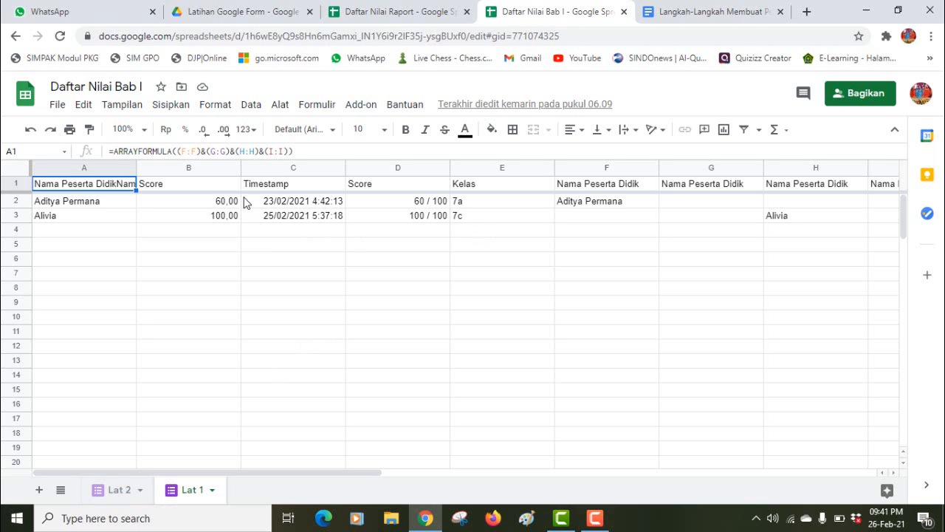
click(389, 9)
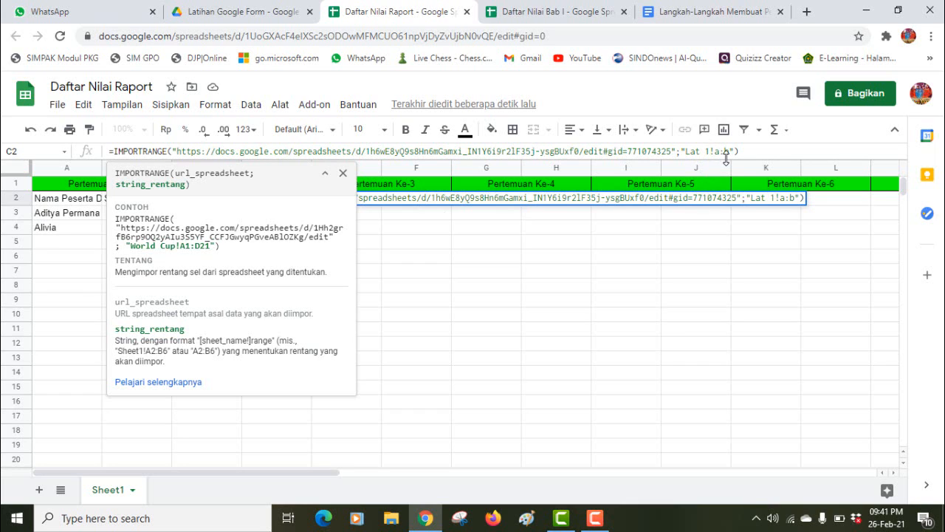
key(BackSpace)
text(2)
key(Return)
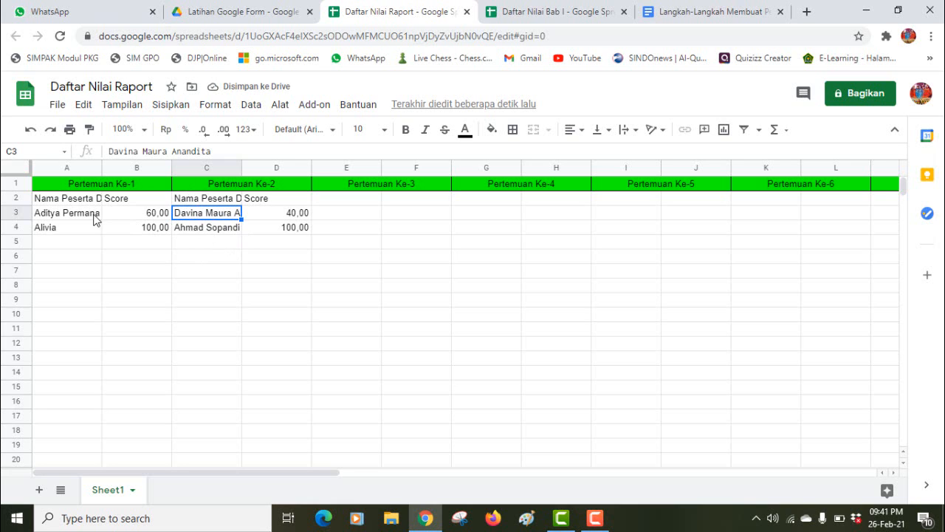
Step: Compare the Pertemuan Ke-2 block with the Lat 2 sheet of Daftar Nilai Bab I
click(564, 11)
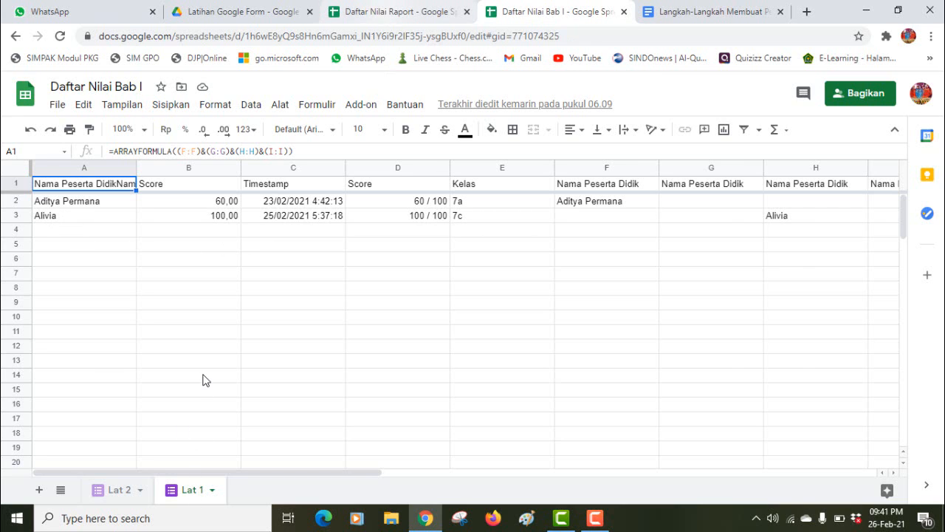
key(ctrl+shift+Tab)
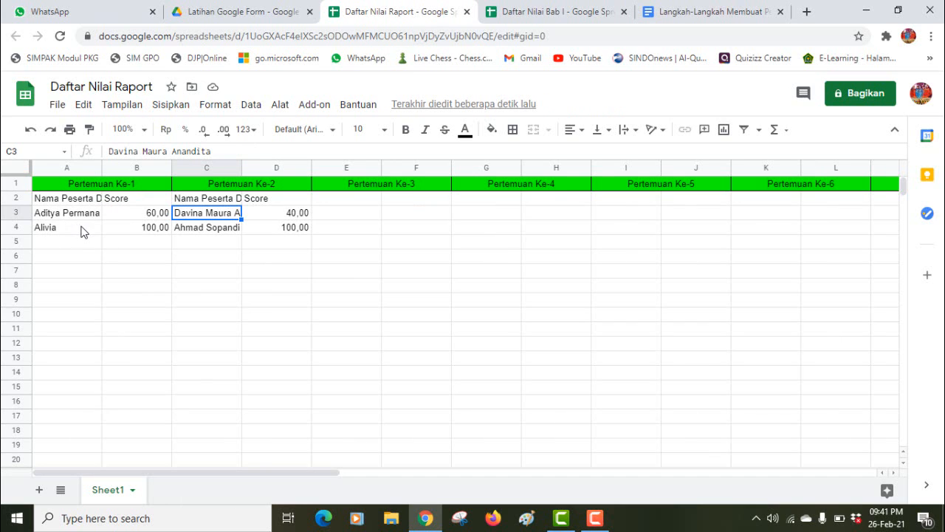
click(546, 9)
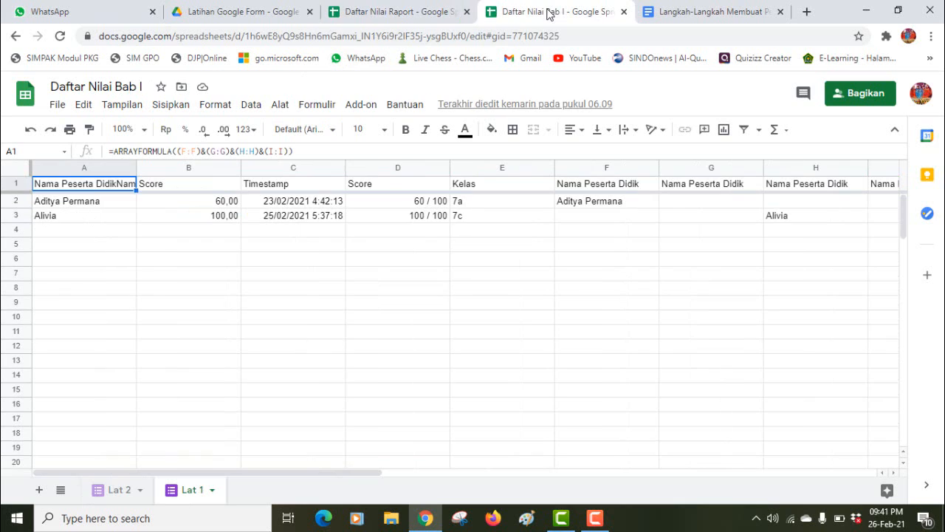
click(119, 493)
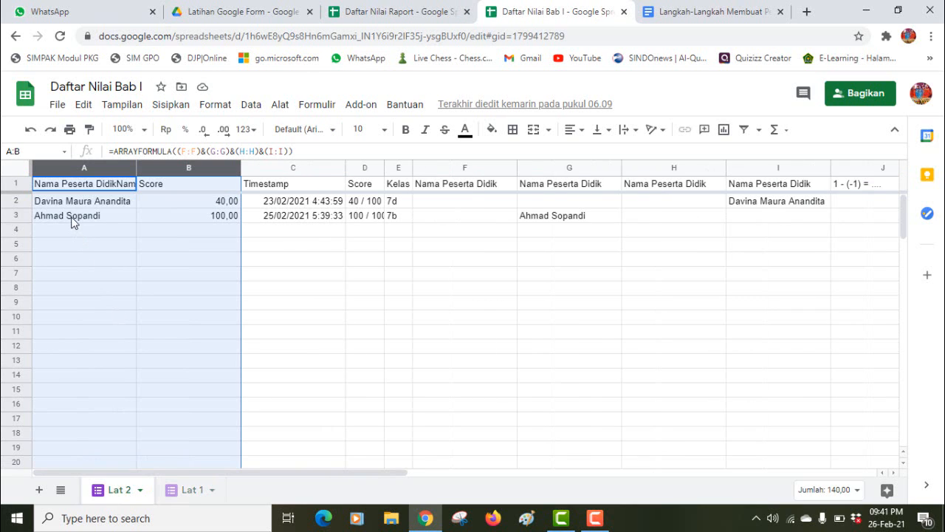
click(421, 18)
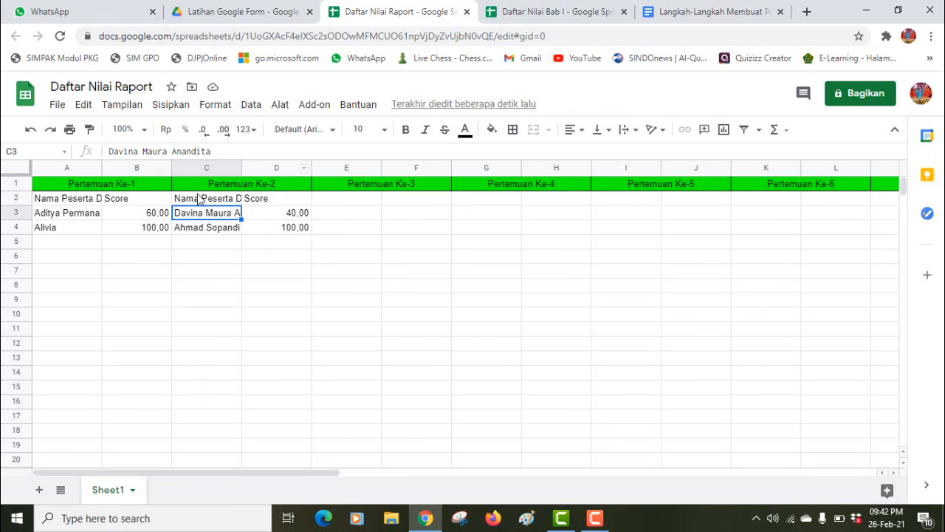
click(65, 276)
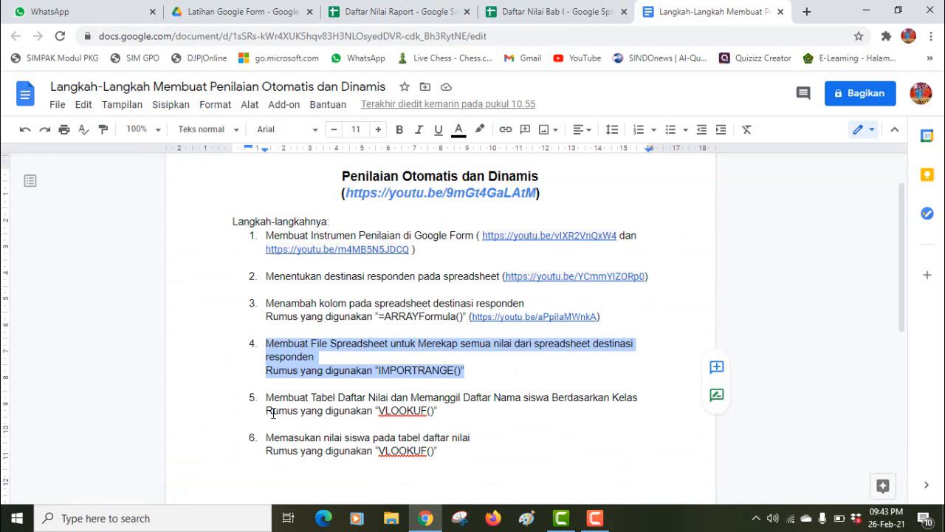
Step: Deselect step 4's highlighted text in the Langkah-Langkah guide
click(273, 412)
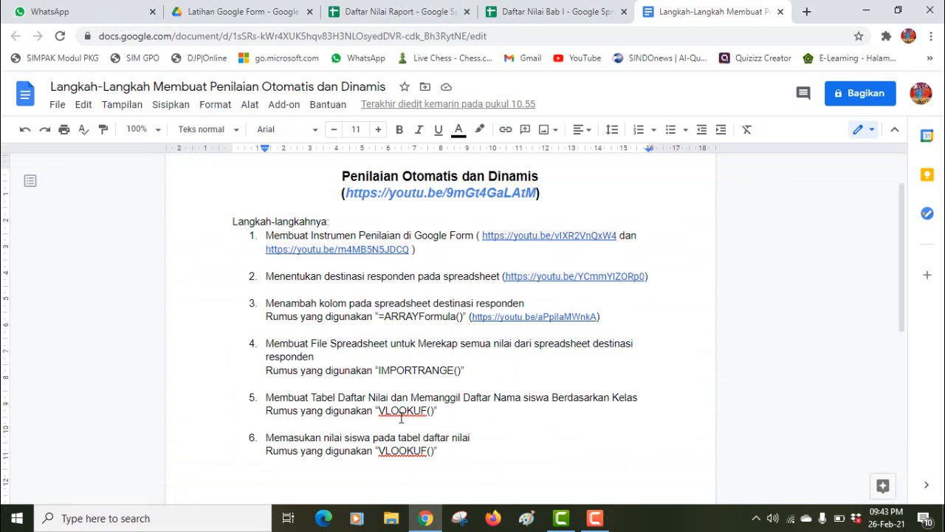